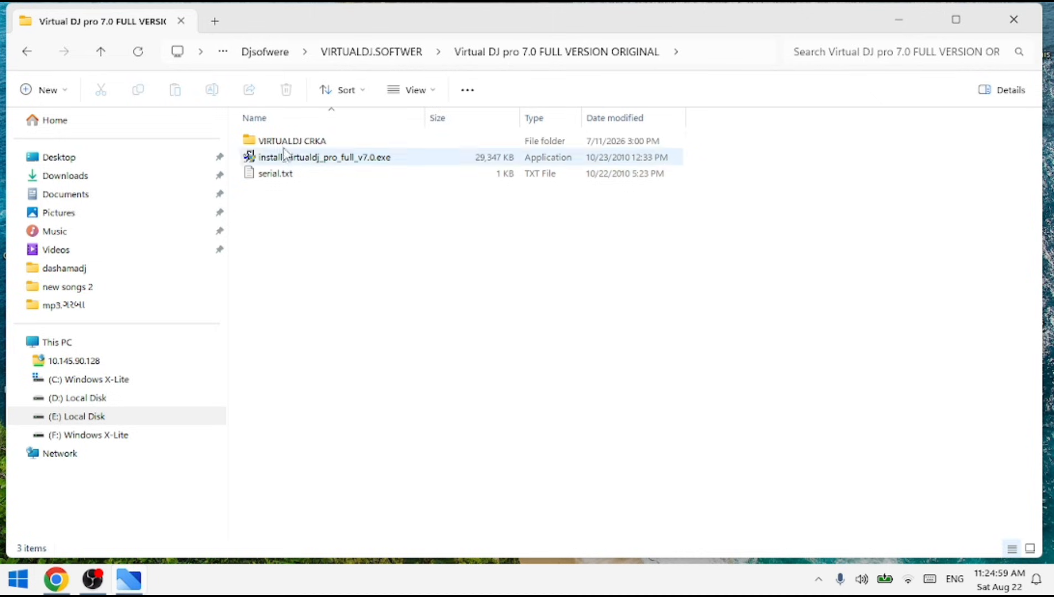
# Launch Setup VirtualDJ v8.5.7482.exe from the Atomix VirtualDJ 2023 Pro Infinity folder inside VIRTUALDJ CRKA.
pyautogui.click(302, 143)
pyautogui.doubleClick(301, 143)
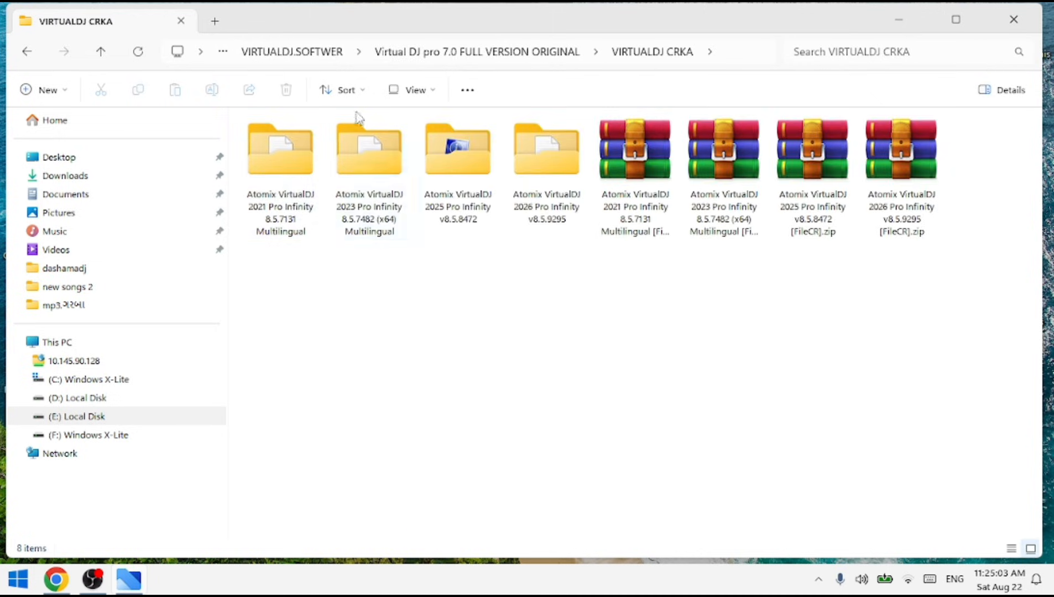
pyautogui.doubleClick(363, 152)
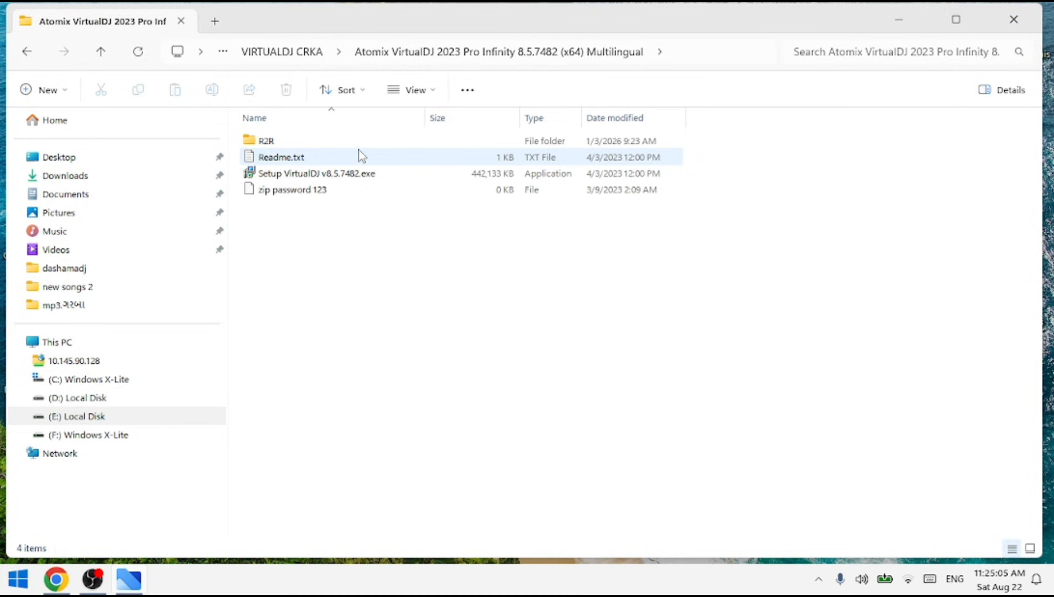
pyautogui.doubleClick(294, 176)
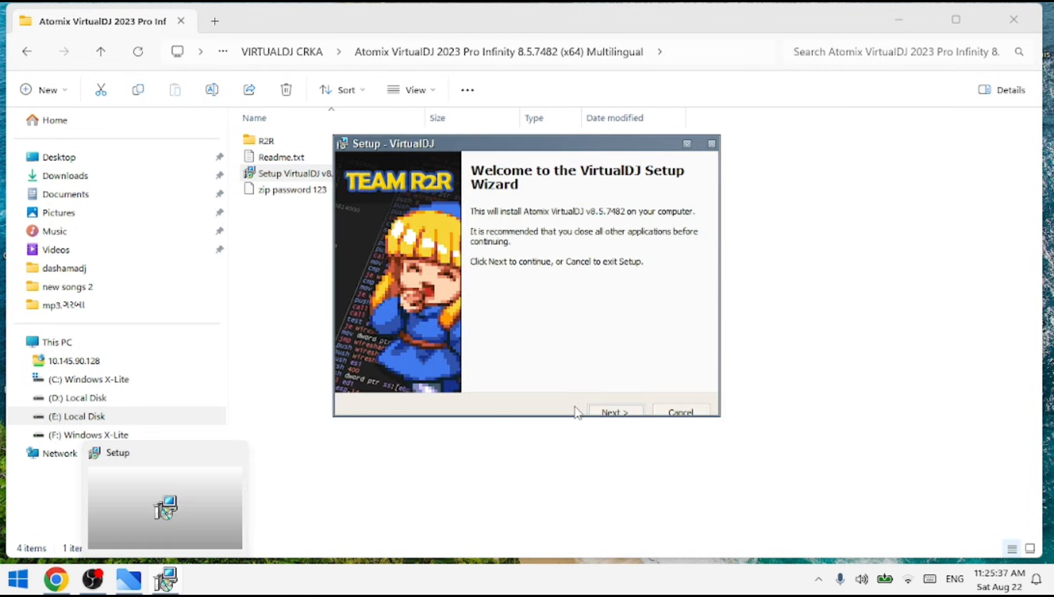
# Install VirtualDJ into the existing C:\Program Files\Atomix\VirtualDJ folder and finish the setup wizard.
pyautogui.click(614, 412)
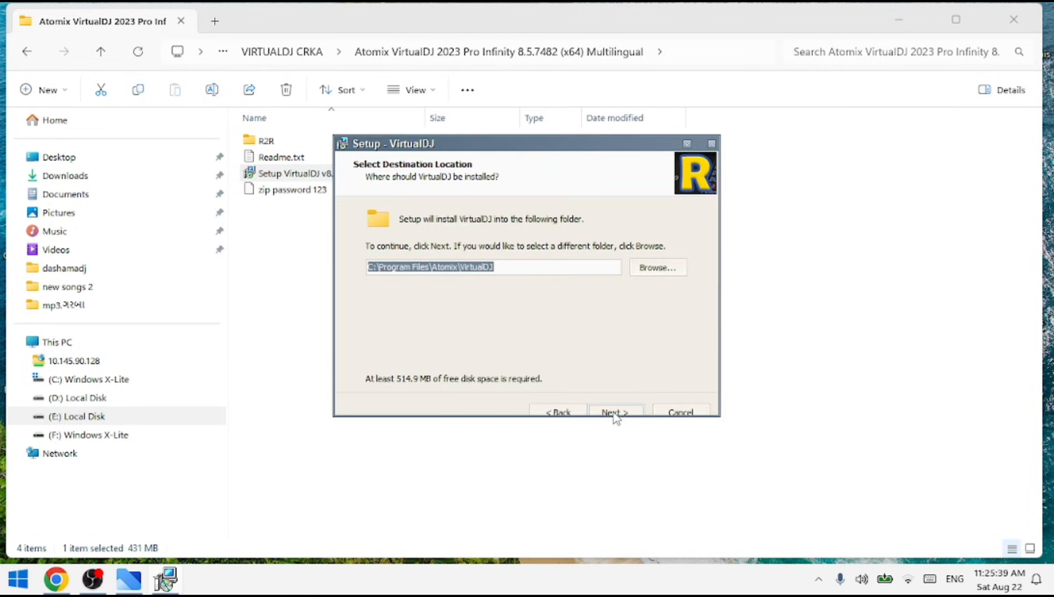
pyautogui.click(614, 413)
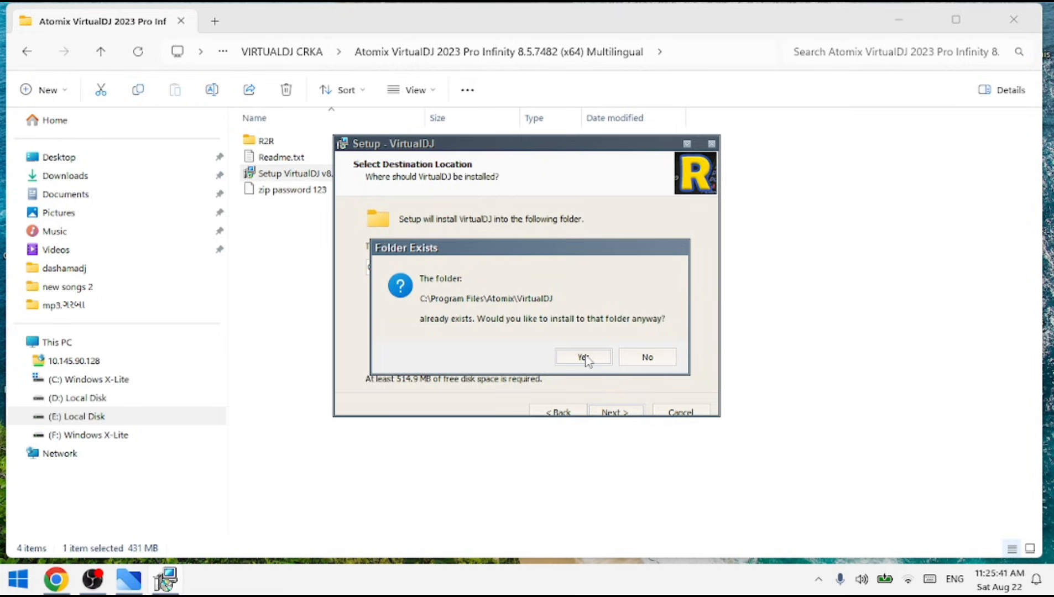
pyautogui.click(584, 359)
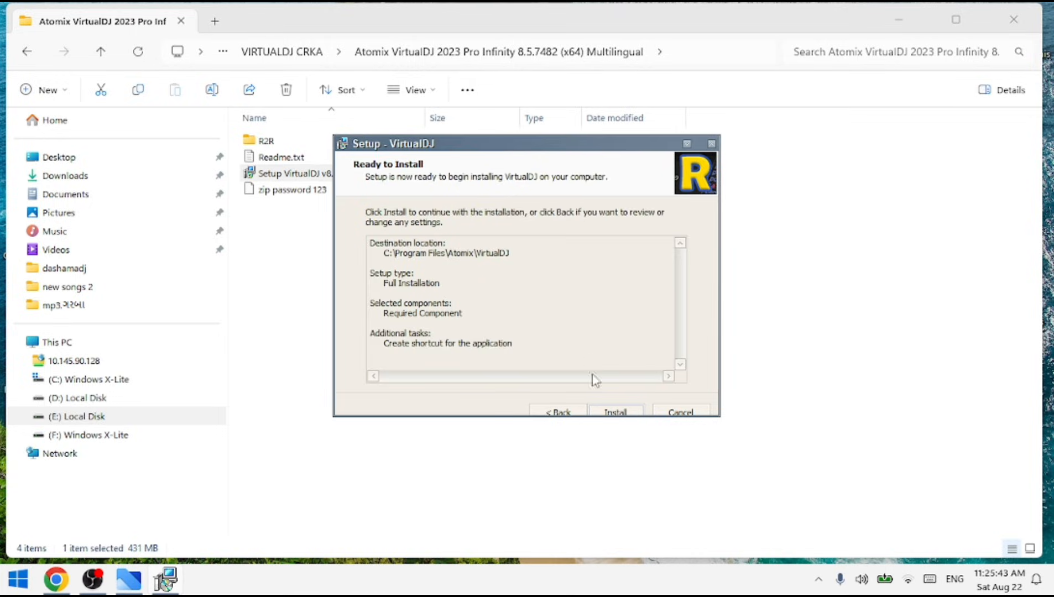
pyautogui.click(615, 413)
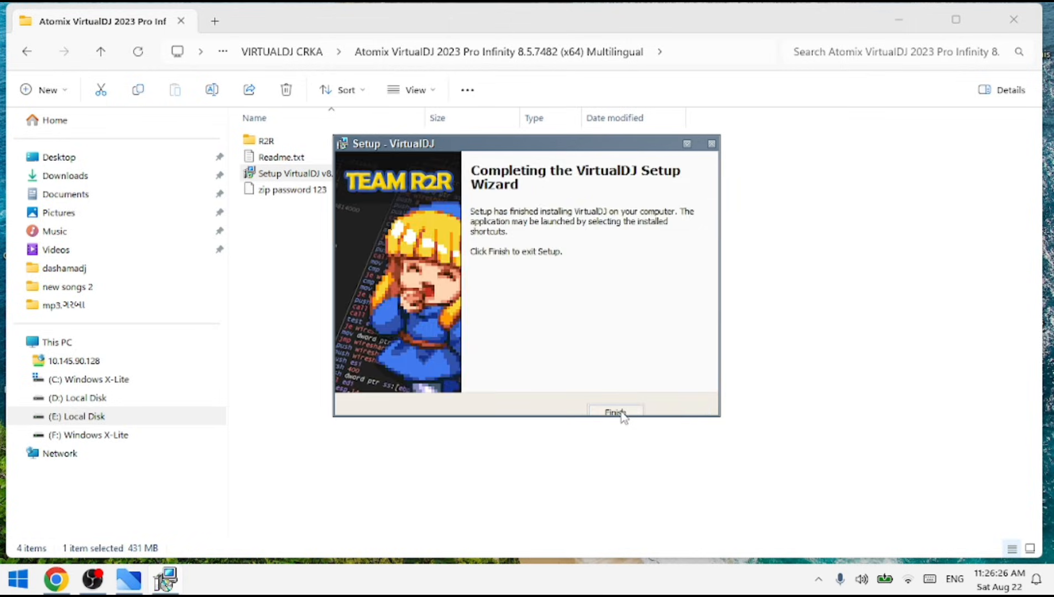
pyautogui.click(615, 412)
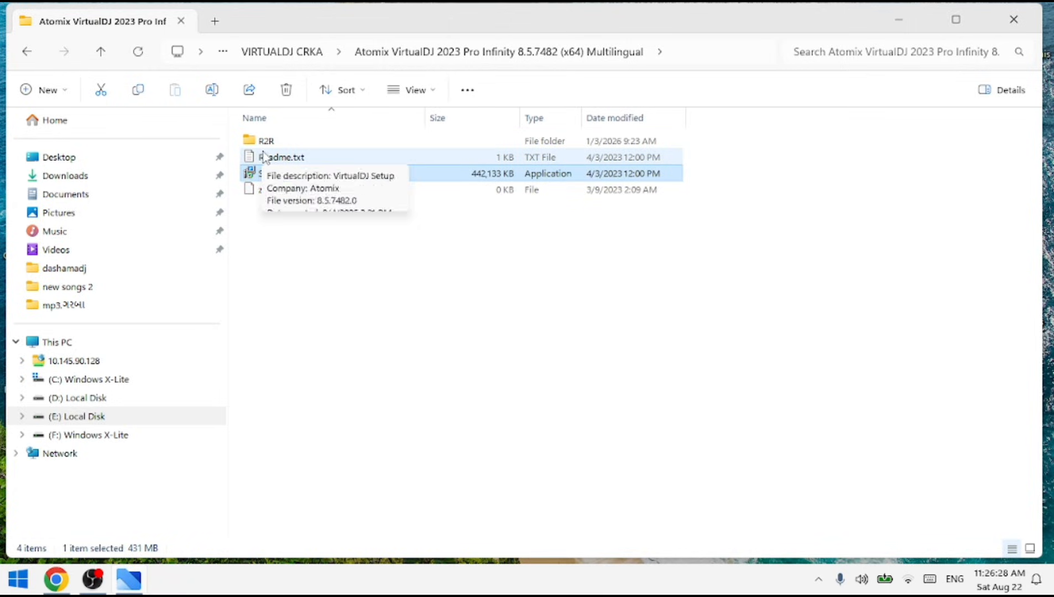
# Copy virtualdj_hosts_patch.cmd and VirtualDJ_KeyGen.exe from the R2R folder.
pyautogui.doubleClick(267, 142)
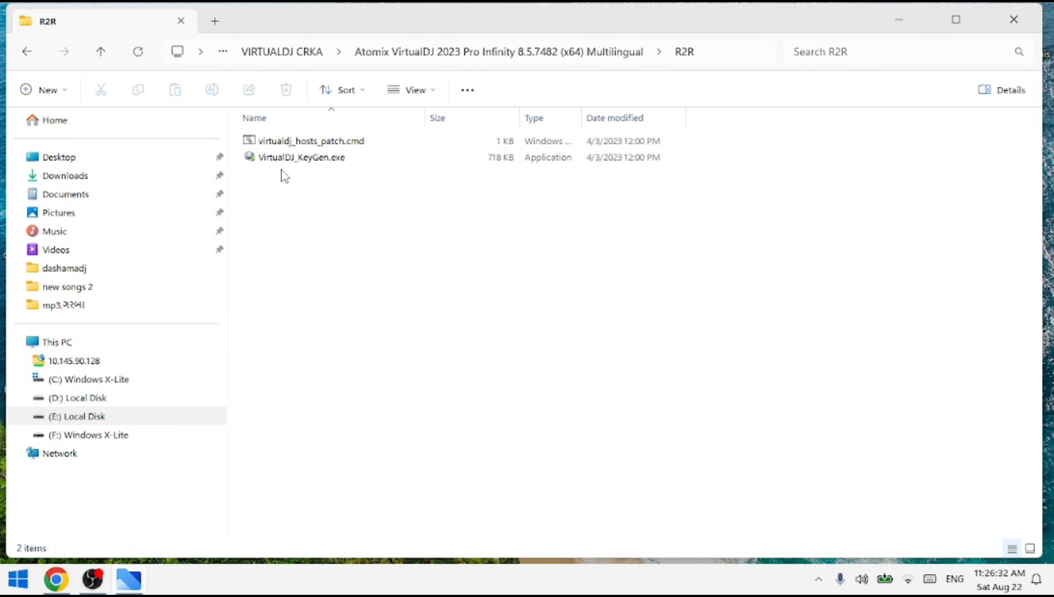
pyautogui.moveTo(279, 170); pyautogui.dragTo(280, 145)
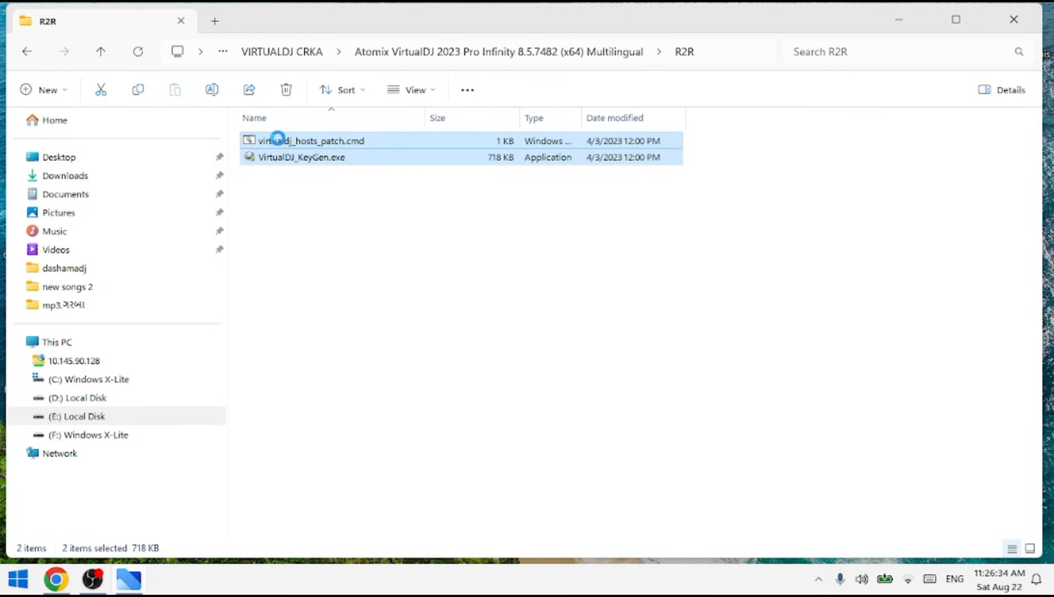
pyautogui.rightClick(278, 139)
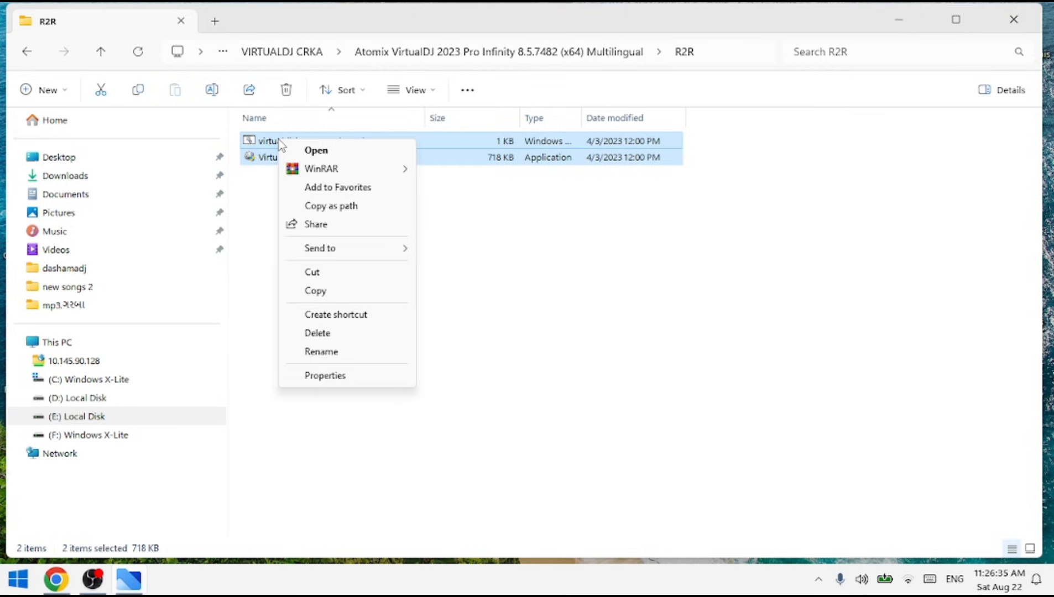
pyautogui.click(318, 291)
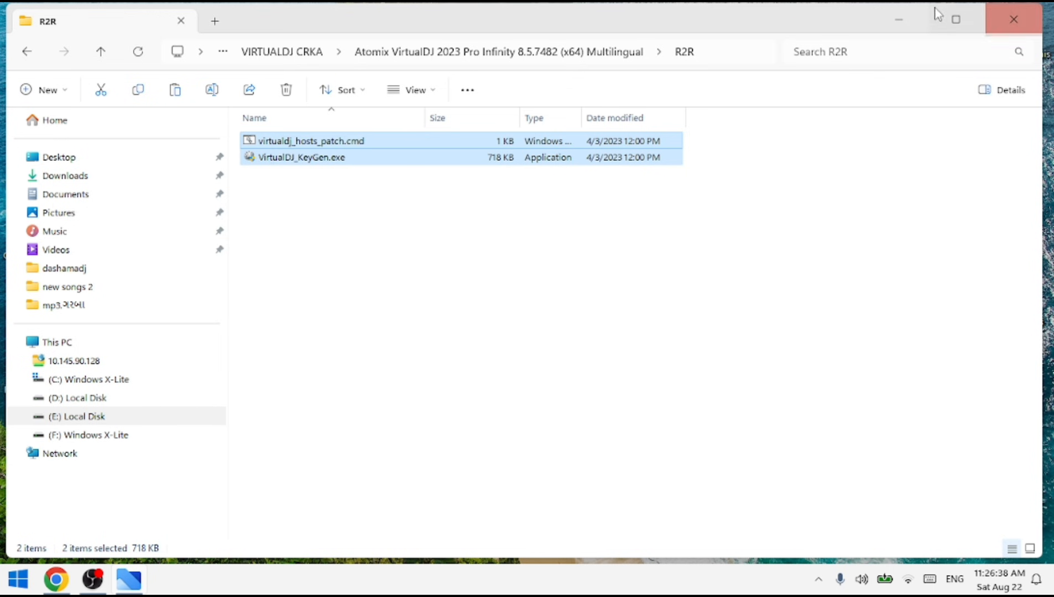
# Paste the copied files into the VirtualDJ shortcut's program folder, replacing the existing ones, and close the folder window.
pyautogui.click(892, 28)
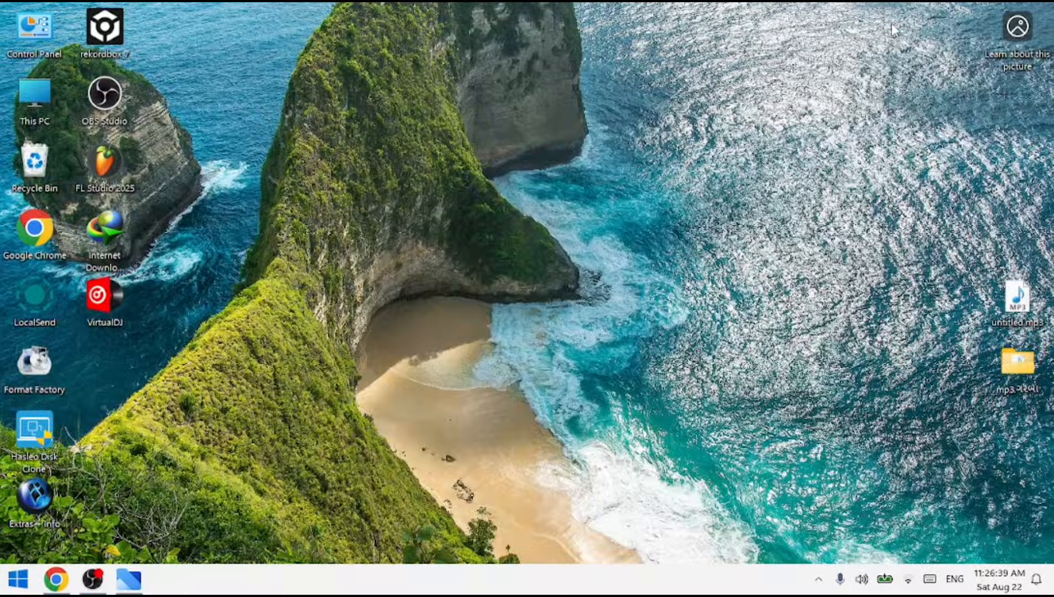
pyautogui.rightClick(96, 295)
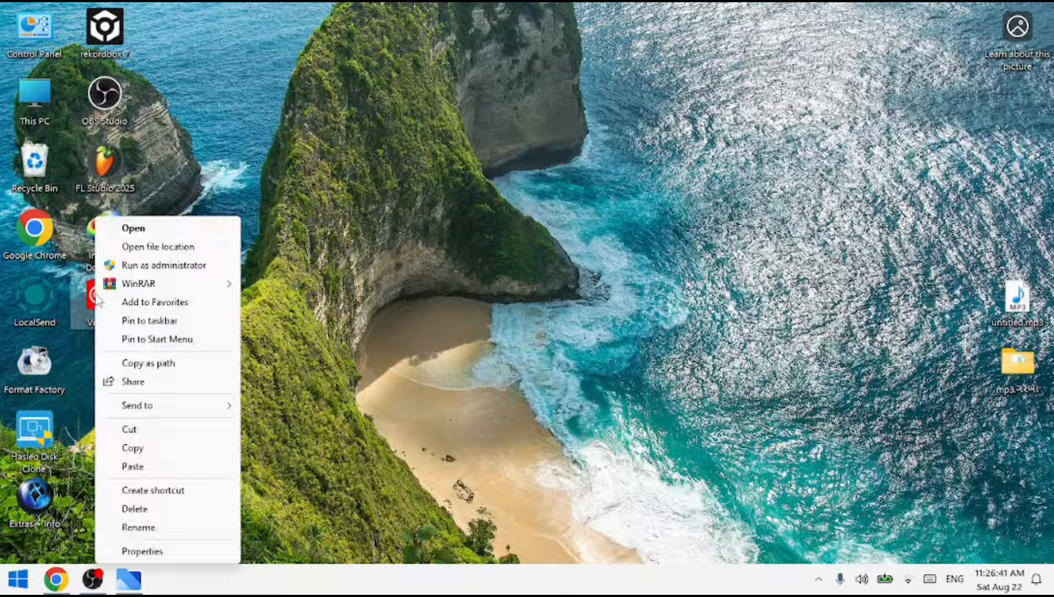
pyautogui.click(161, 248)
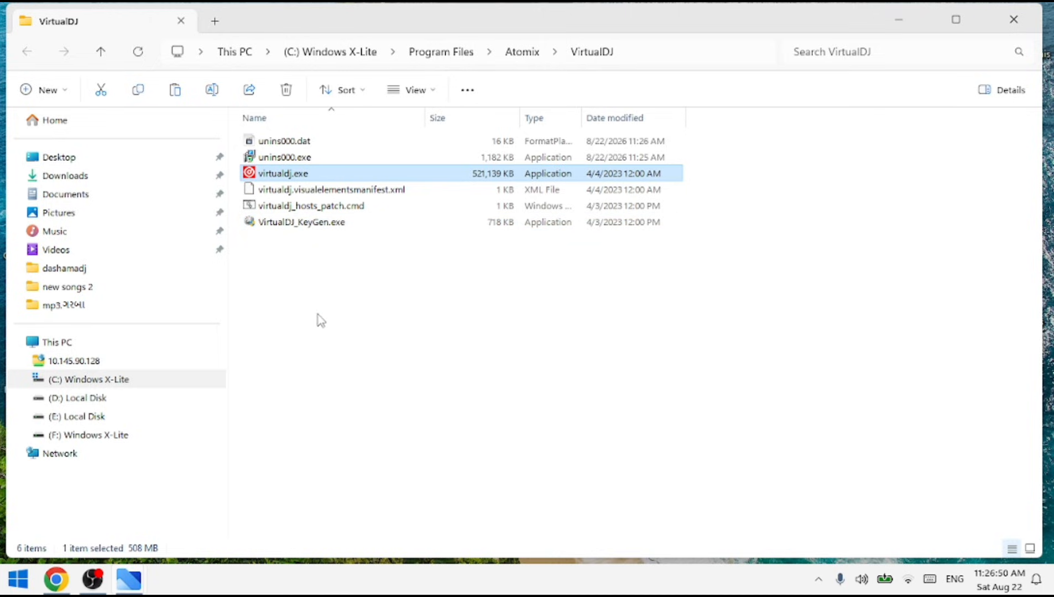
pyautogui.rightClick(285, 242)
pyautogui.click(315, 357)
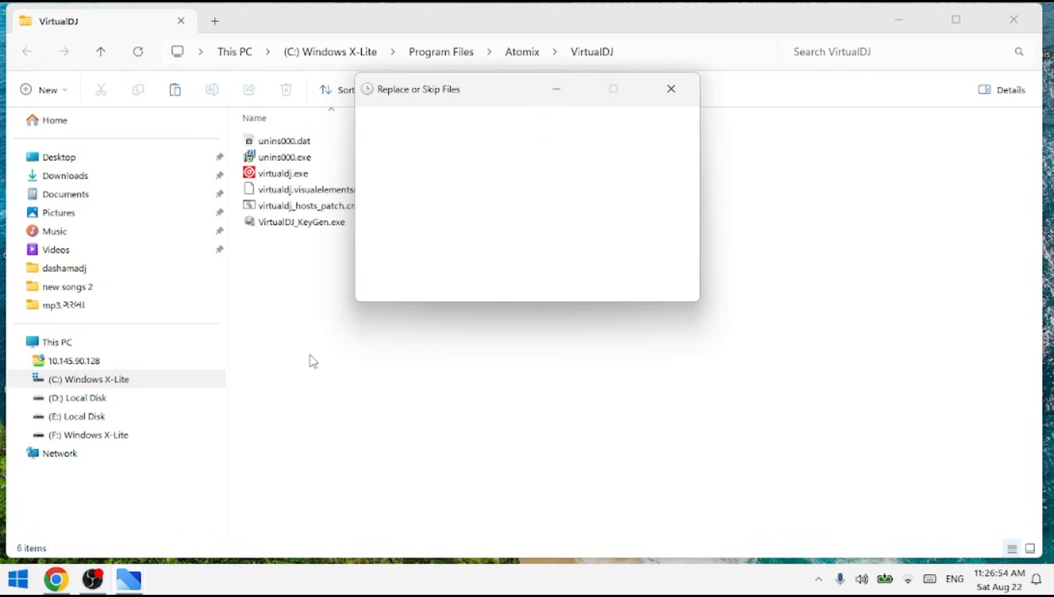
pyautogui.click(432, 183)
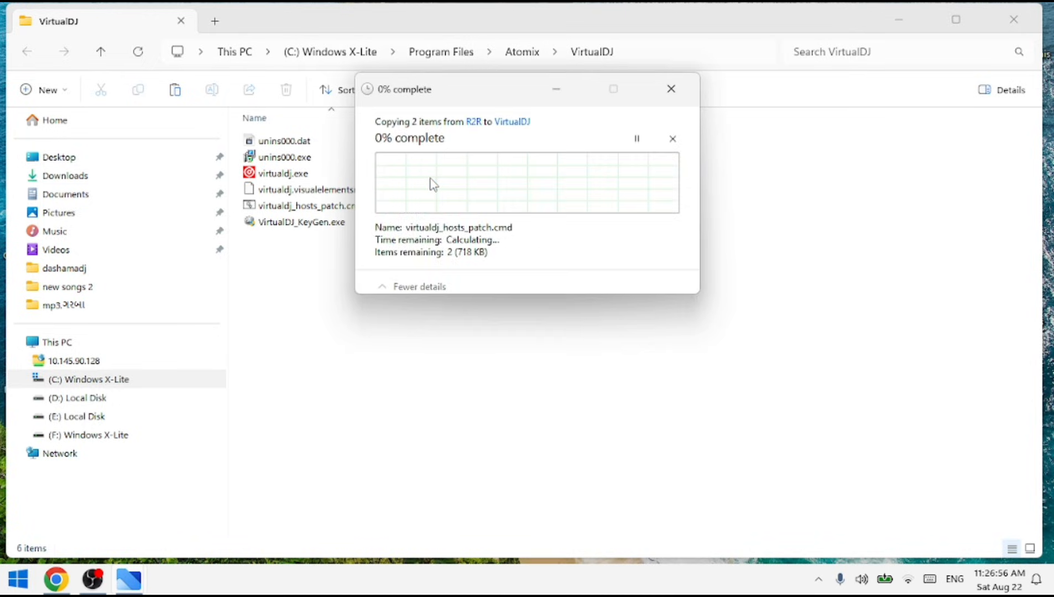
pyautogui.click(506, 227)
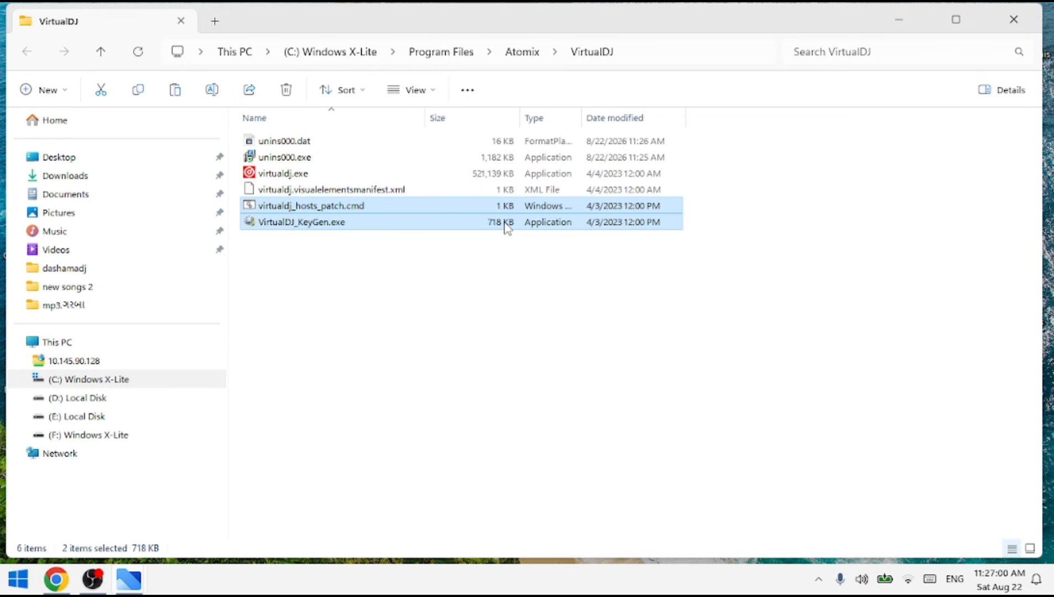
pyautogui.click(1014, 21)
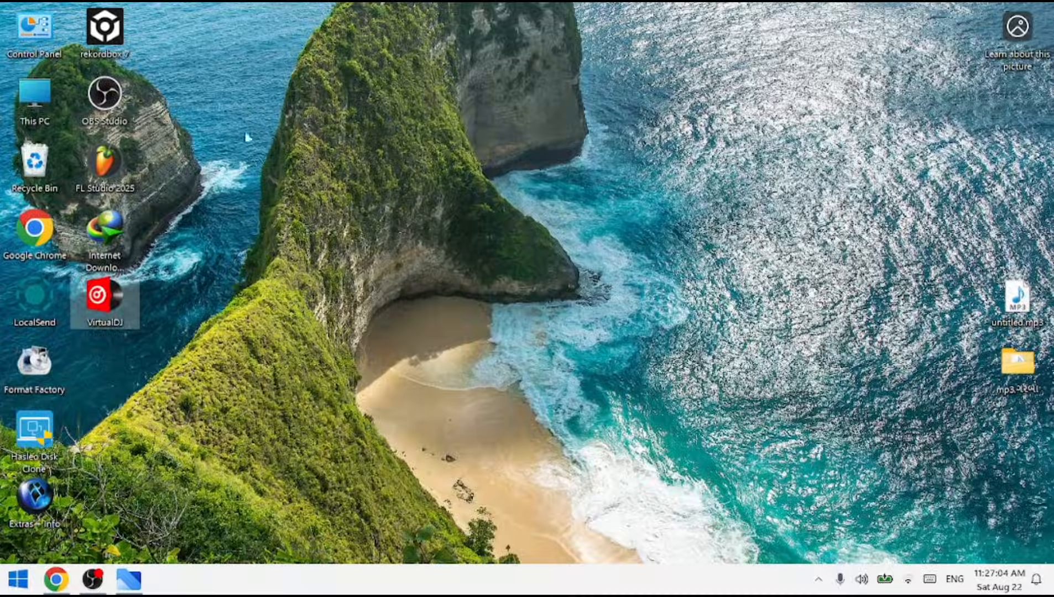
# Open the outbound rules in Windows Defender Firewall's advanced settings through Control Panel.
pyautogui.doubleClick(35, 31)
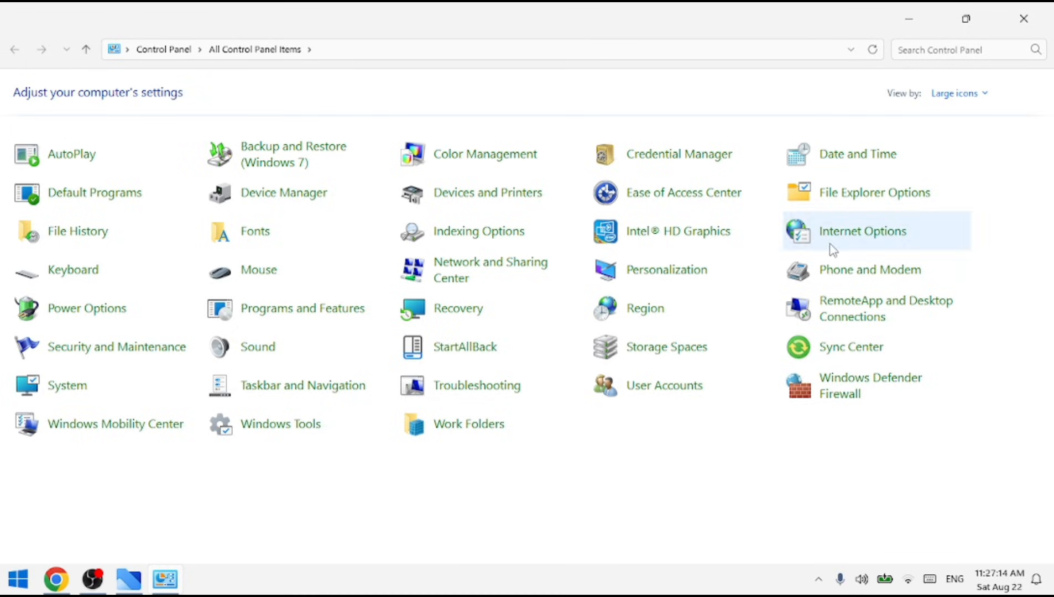
pyautogui.click(908, 387)
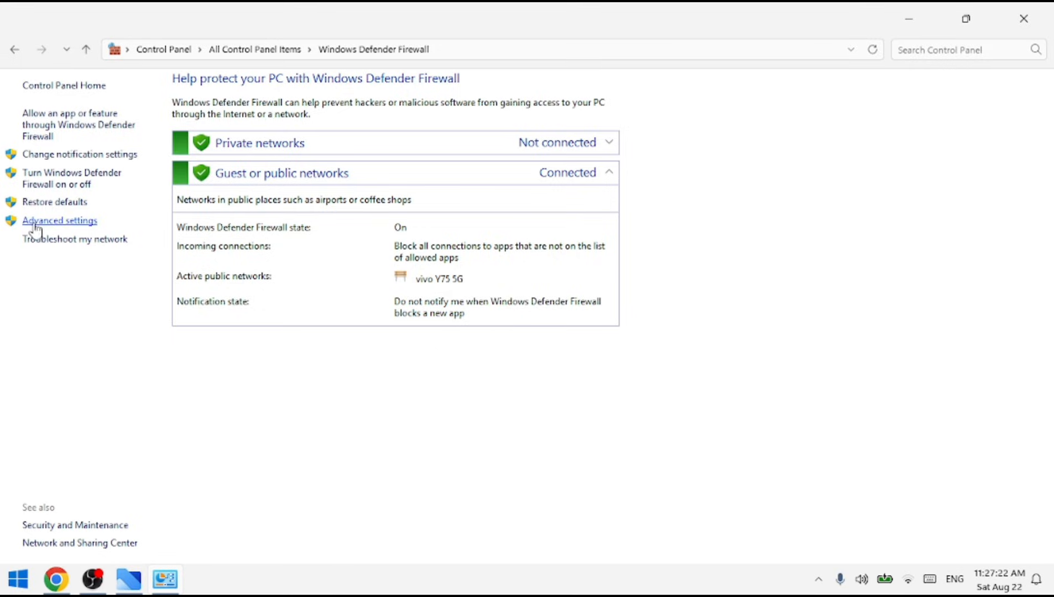
pyautogui.click(67, 222)
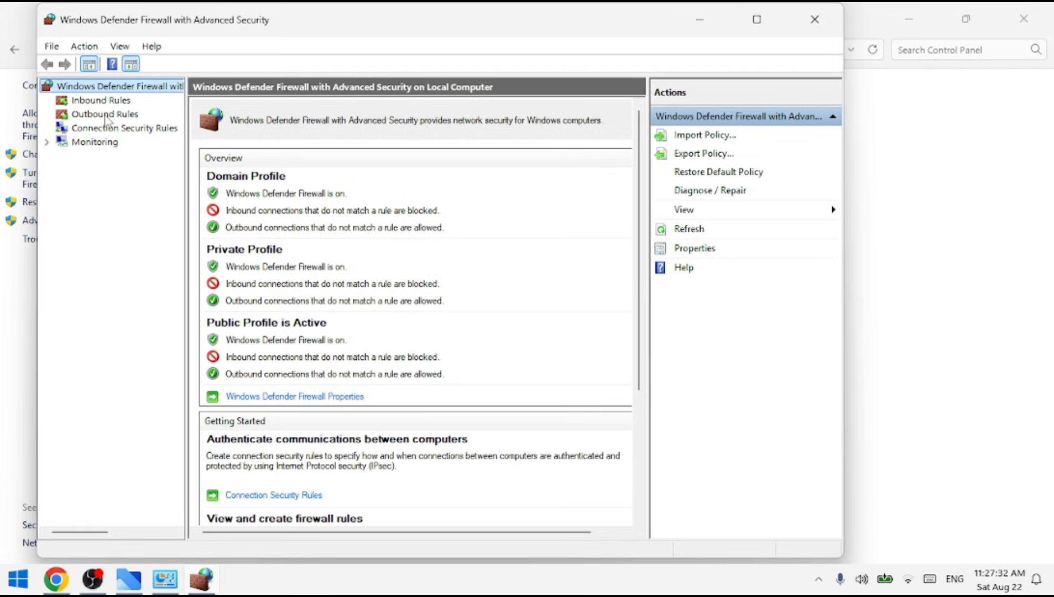
pyautogui.click(105, 114)
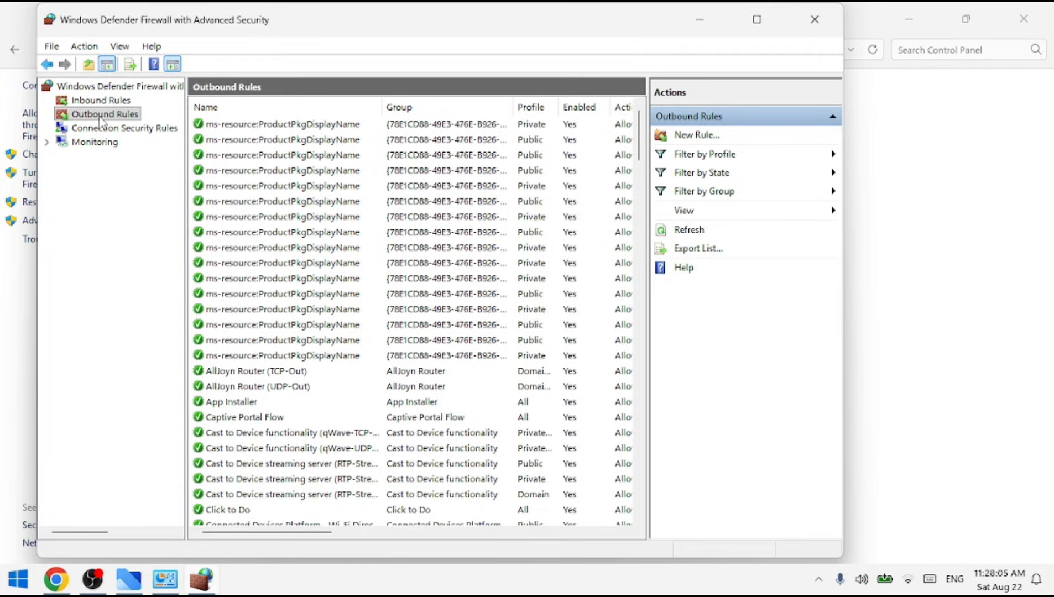
# Start a new outbound program rule and set its path to the desktop's VirtualDJ program, %ProgramFiles%\Atomix\VirtualDJ\virtualdj.exe.
pyautogui.rightClick(101, 118)
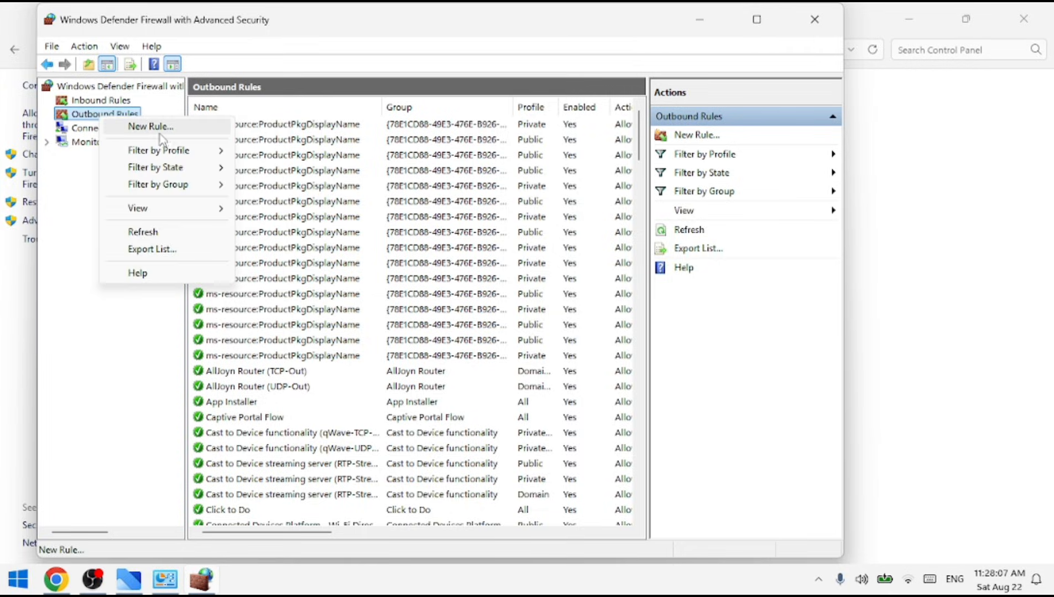
pyautogui.click(146, 128)
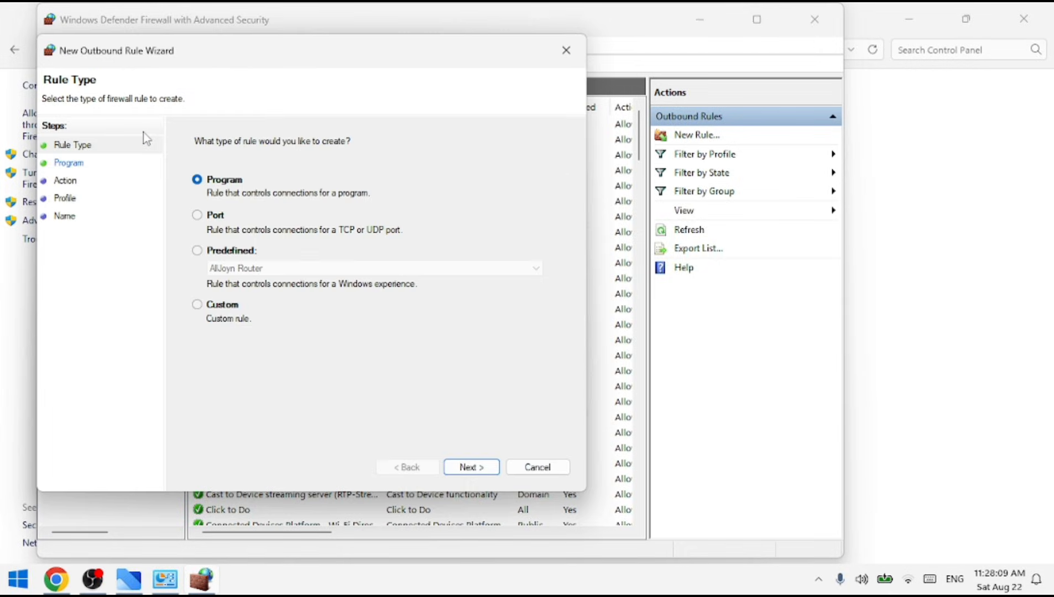
pyautogui.click(469, 468)
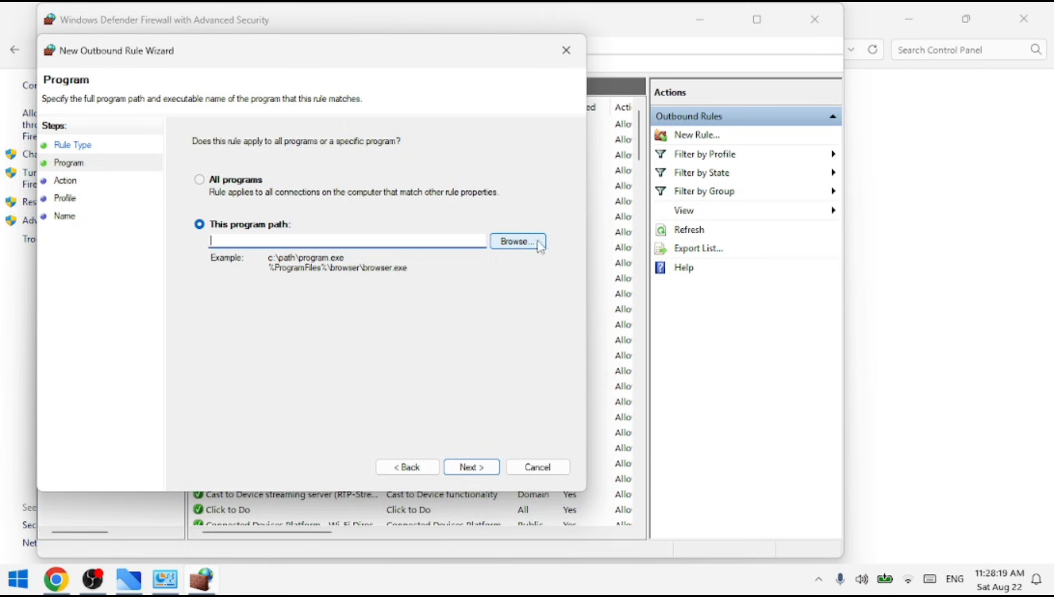
pyautogui.click(523, 242)
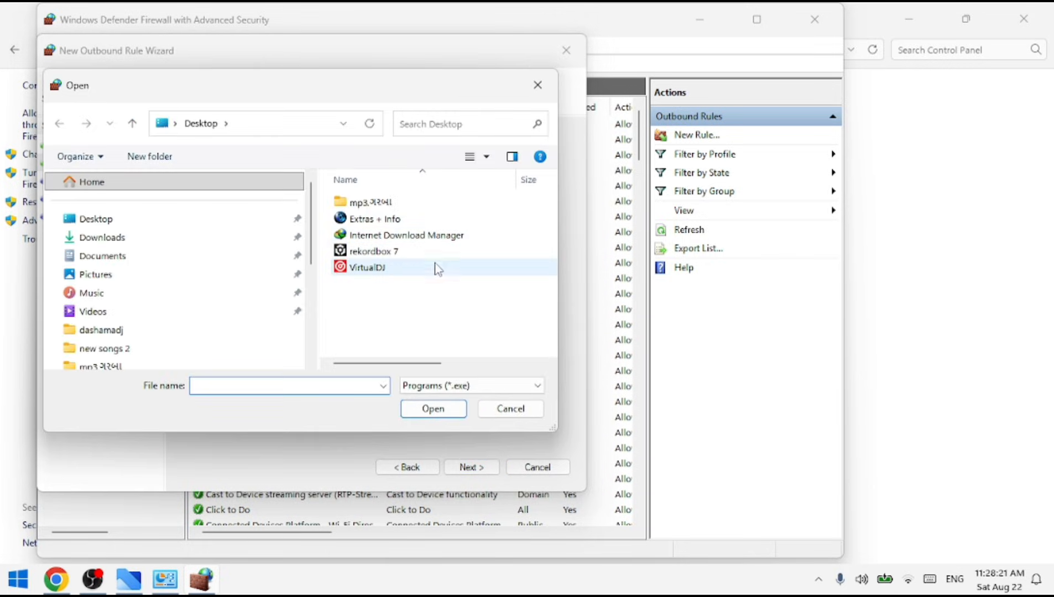
pyautogui.click(362, 271)
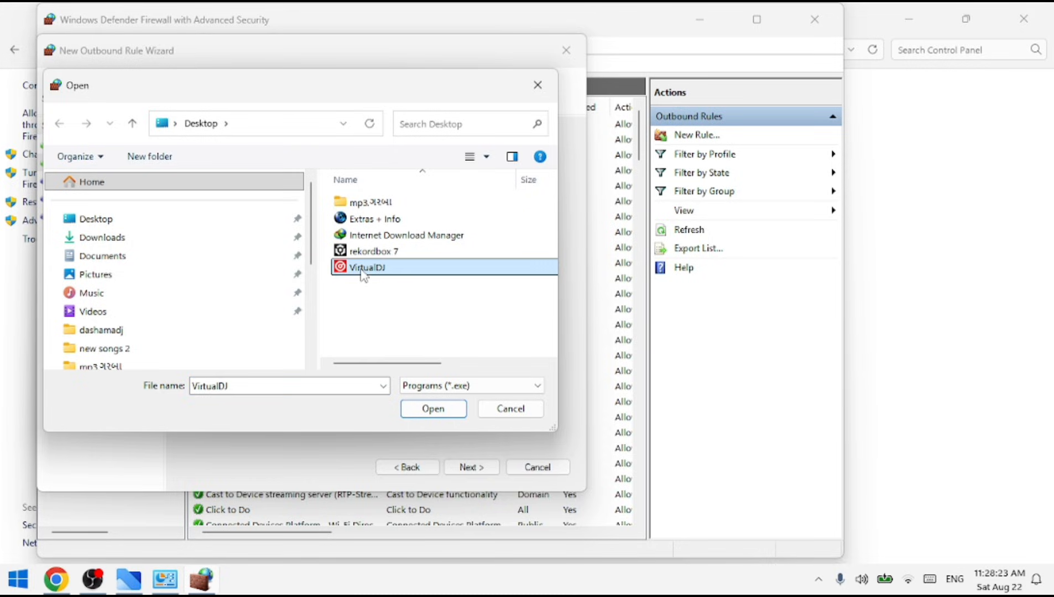
pyautogui.click(434, 411)
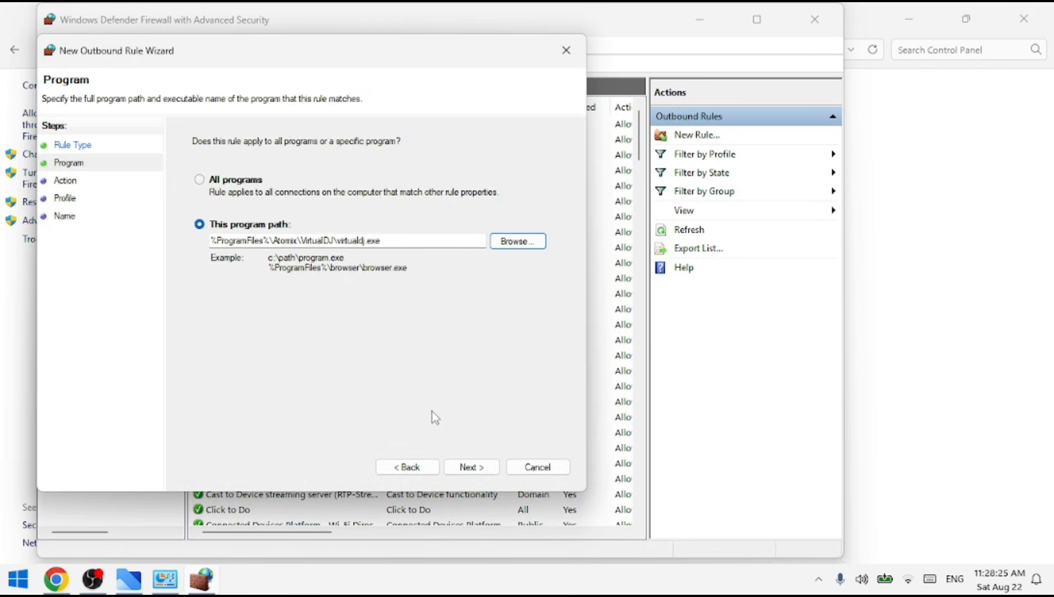
pyautogui.click(472, 467)
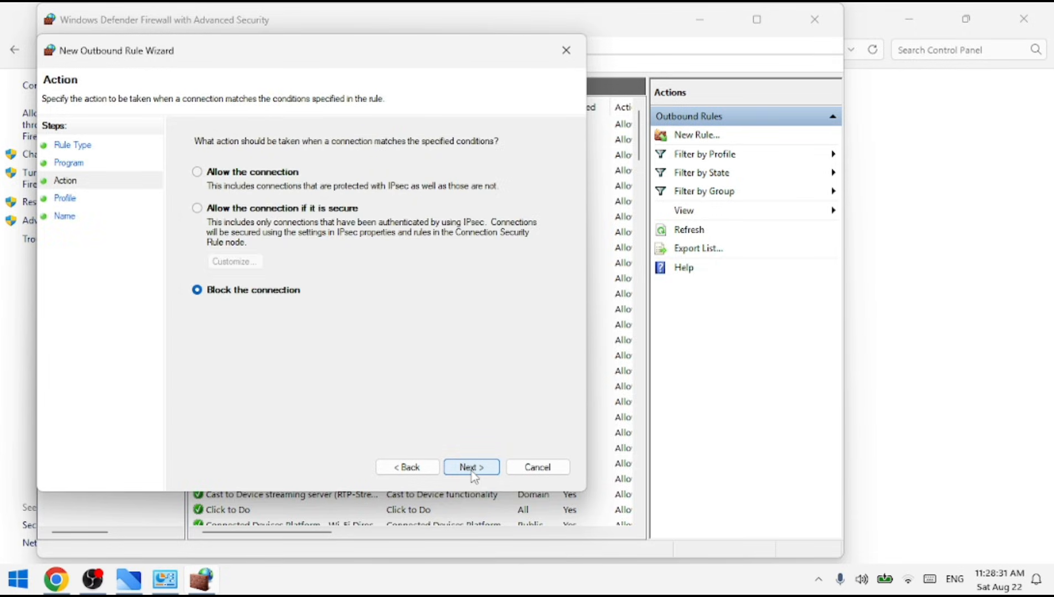
# Set the outbound rule to block the connection, name it VIRTUALDJ, copy that name and finish the rule.
pyautogui.click(472, 467)
pyautogui.click(471, 467)
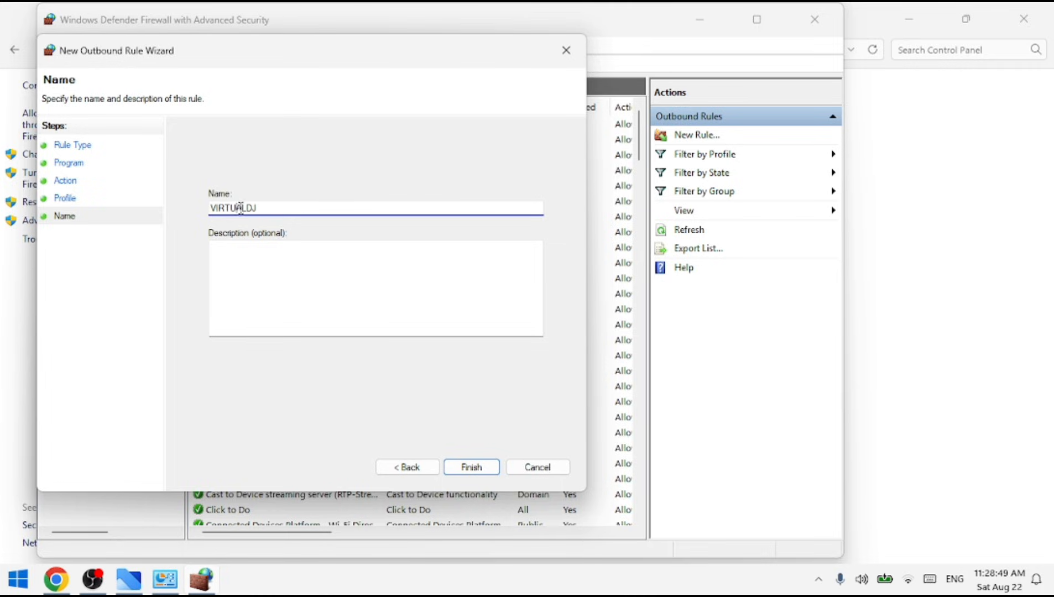
pyautogui.moveTo(271, 208); pyautogui.dragTo(211, 209)
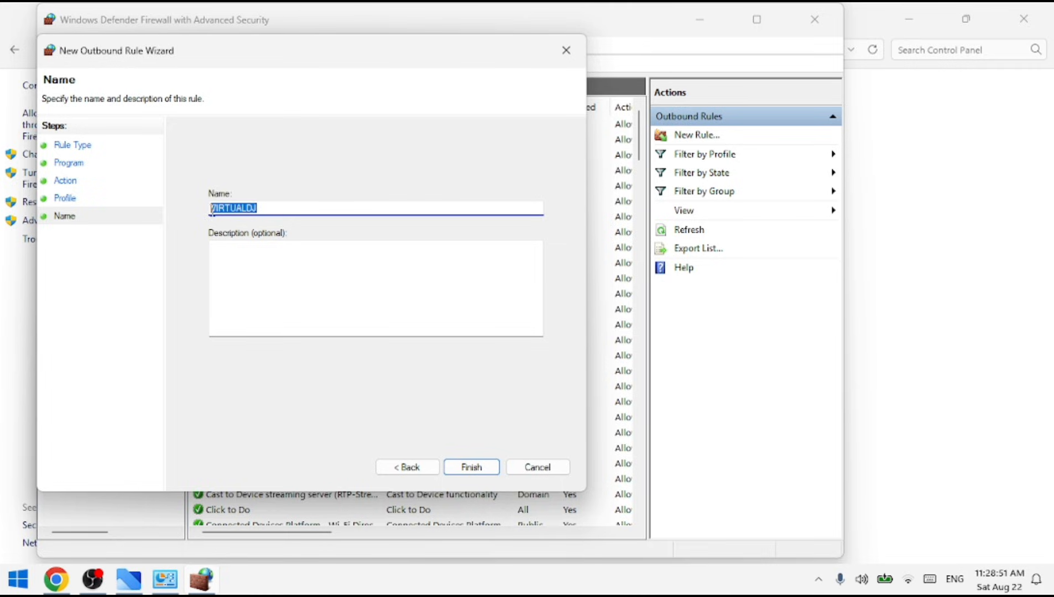
pyautogui.rightClick(211, 209)
pyautogui.click(244, 262)
pyautogui.click(471, 469)
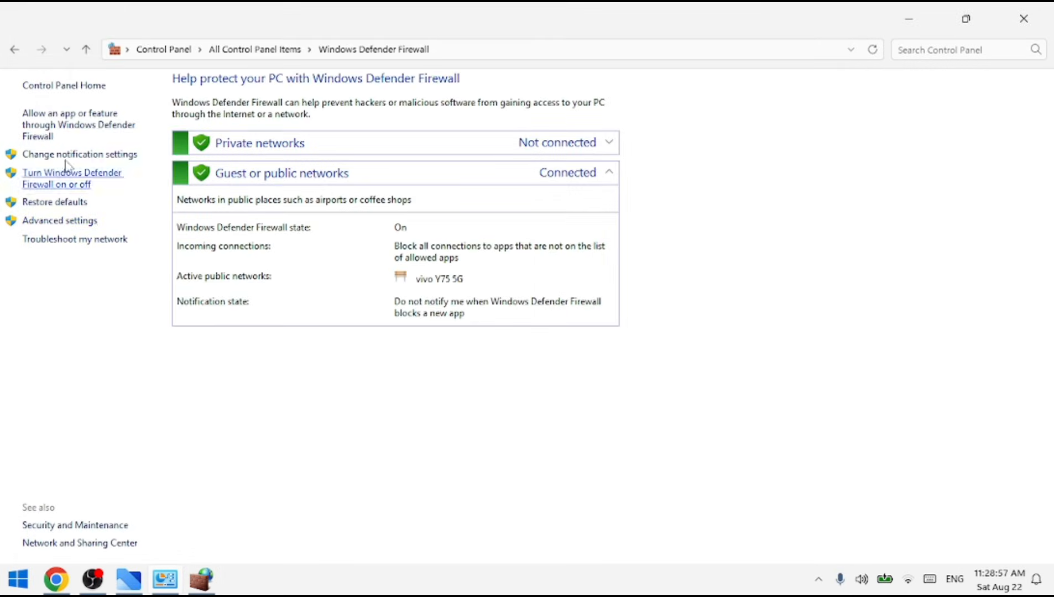
# Start a new inbound program rule in the advanced firewall settings and set its path to the desktop's VirtualDJ program, %ProgramFiles%\Atomix\VirtualDJ\virtualdj.exe.
pyautogui.click(64, 221)
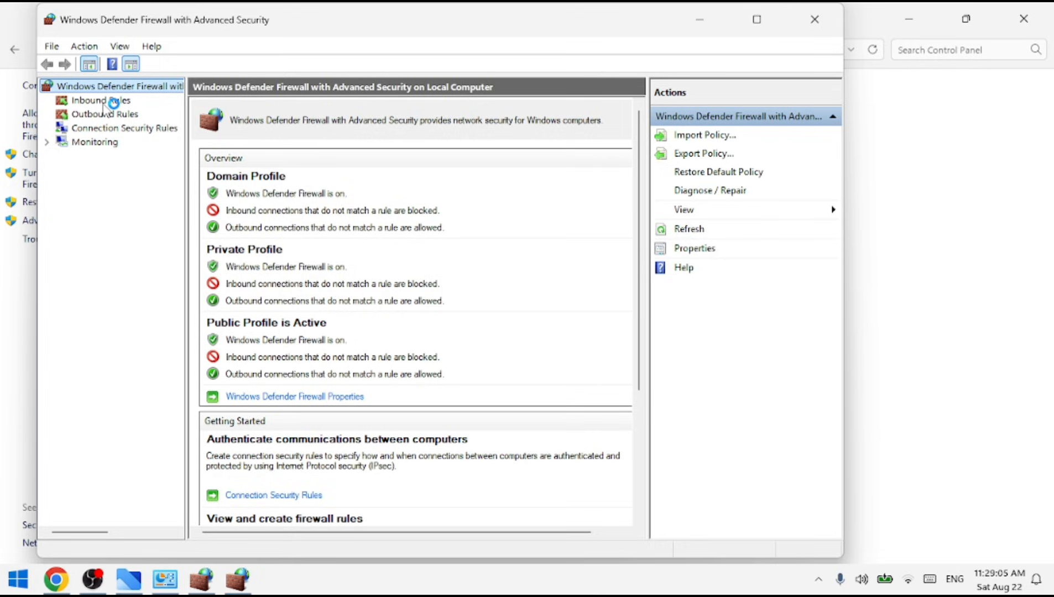
pyautogui.click(96, 103)
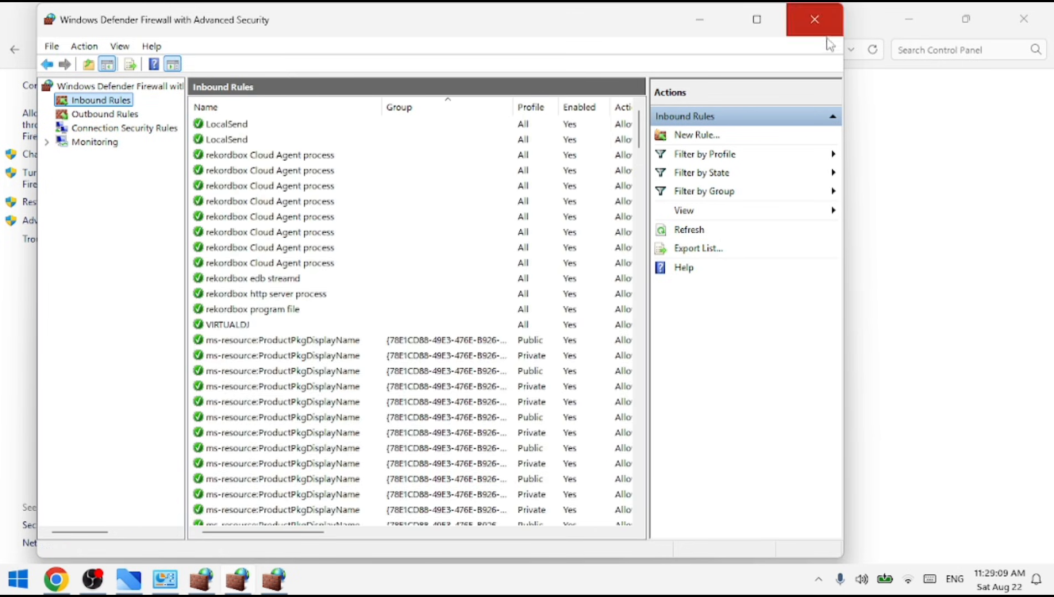
pyautogui.rightClick(100, 105)
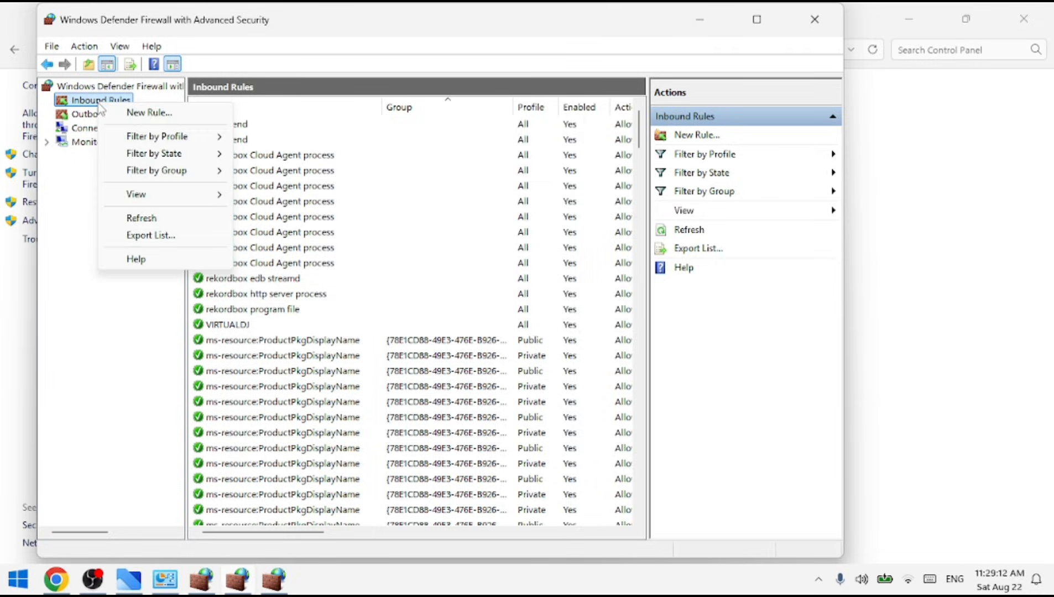
pyautogui.click(138, 117)
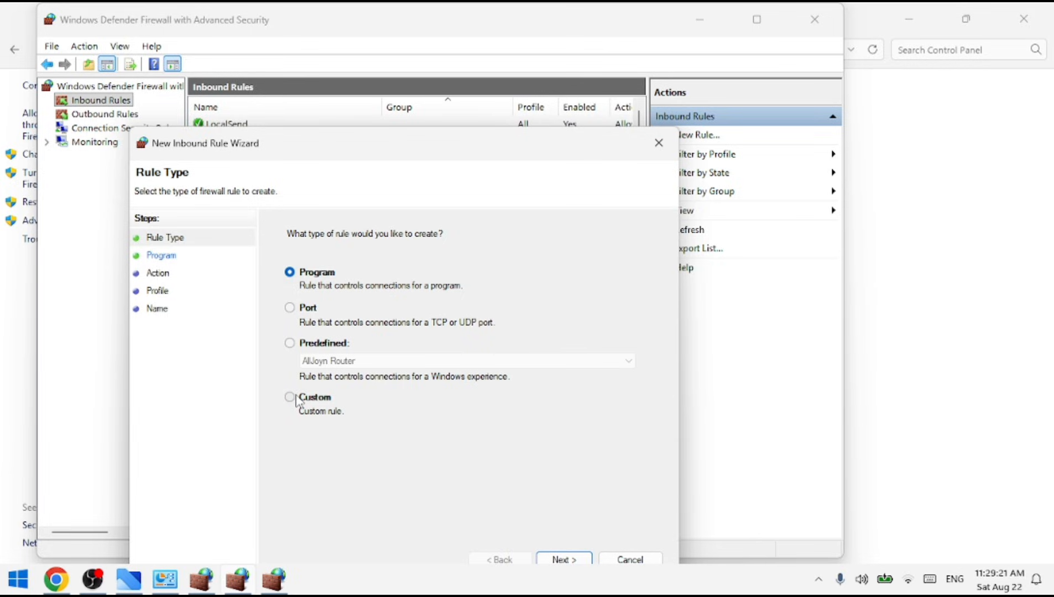
pyautogui.click(564, 560)
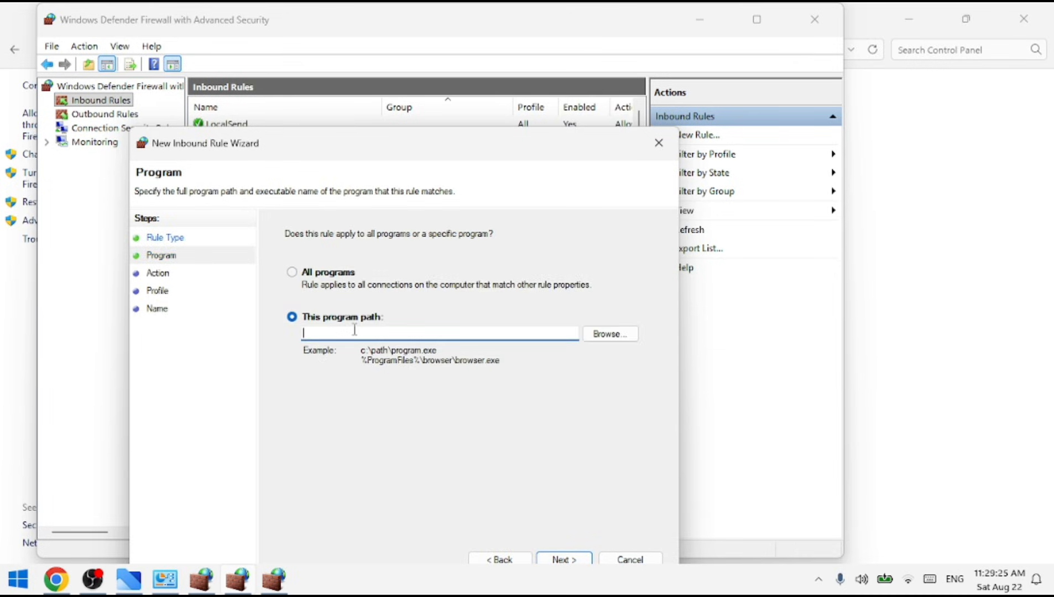
pyautogui.click(608, 334)
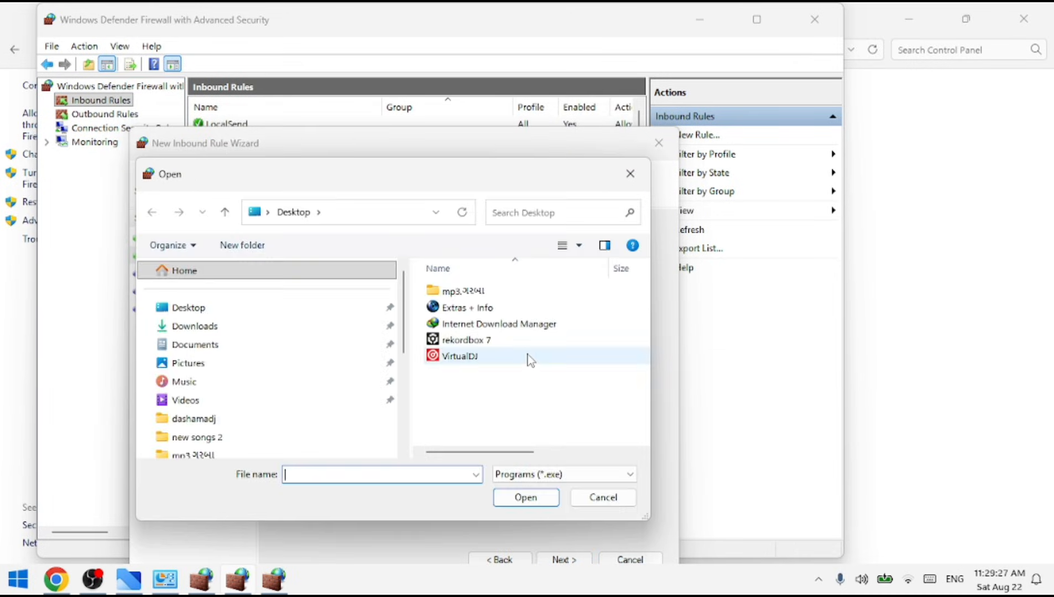
pyautogui.click(443, 359)
pyautogui.click(525, 497)
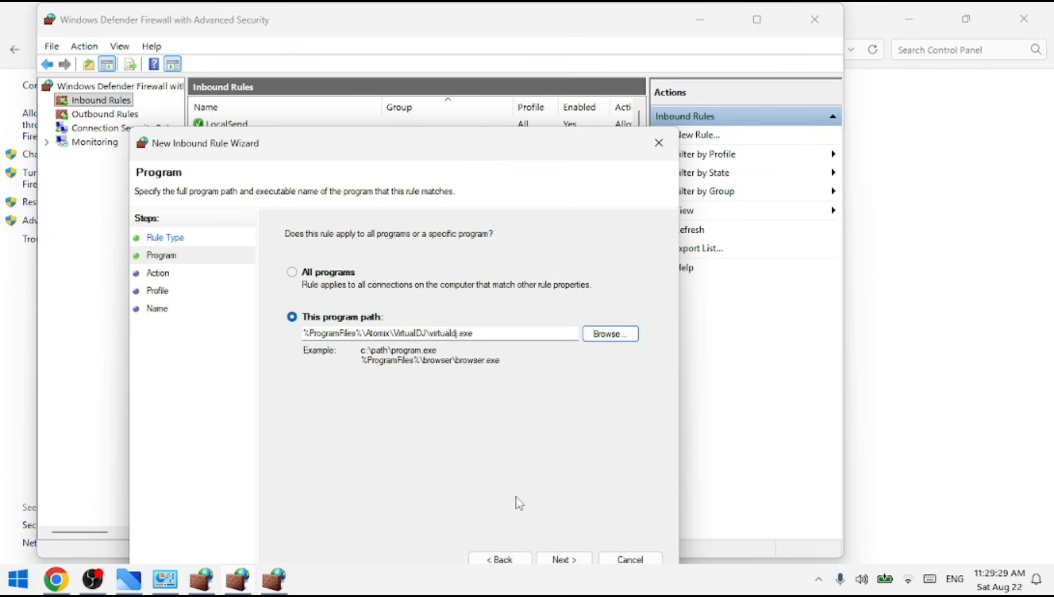
pyautogui.click(563, 559)
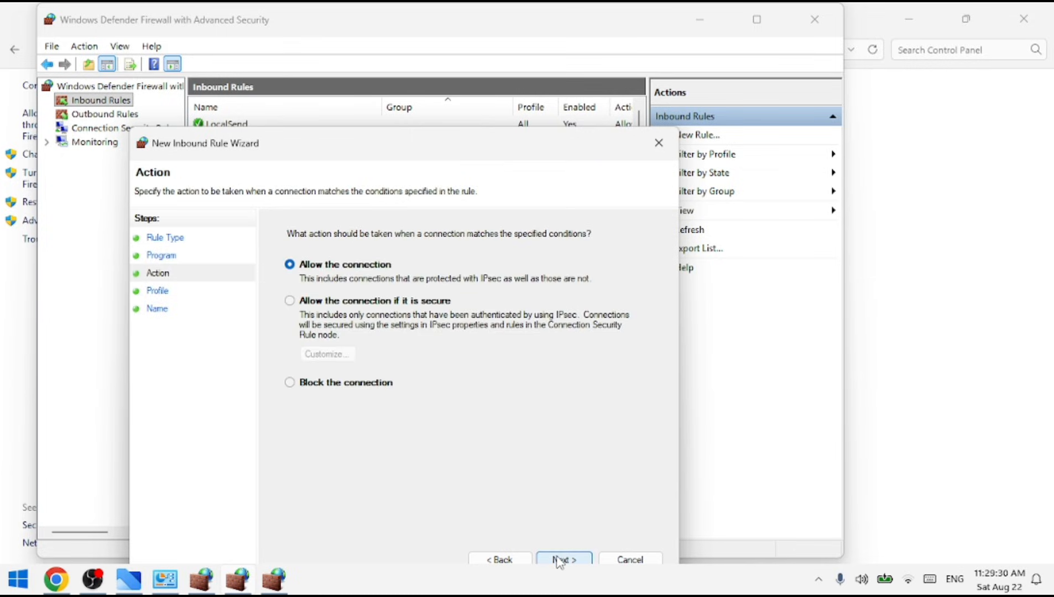
# Set the inbound rule to block the connection for all profiles, paste VIRTUALDJ as its name and finish the rule.
pyautogui.click(314, 390)
pyautogui.click(567, 560)
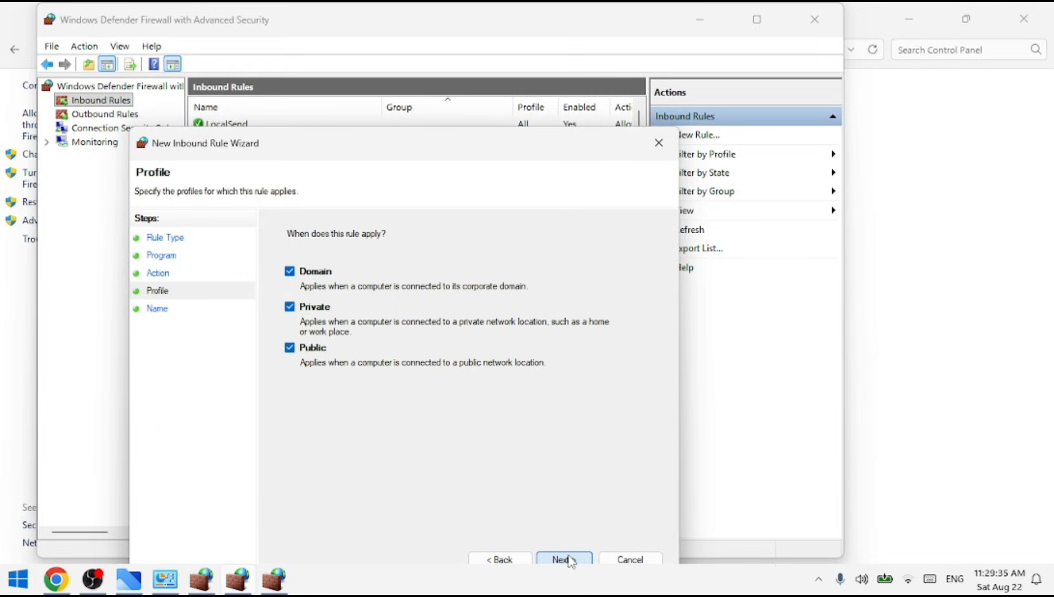
pyautogui.click(565, 560)
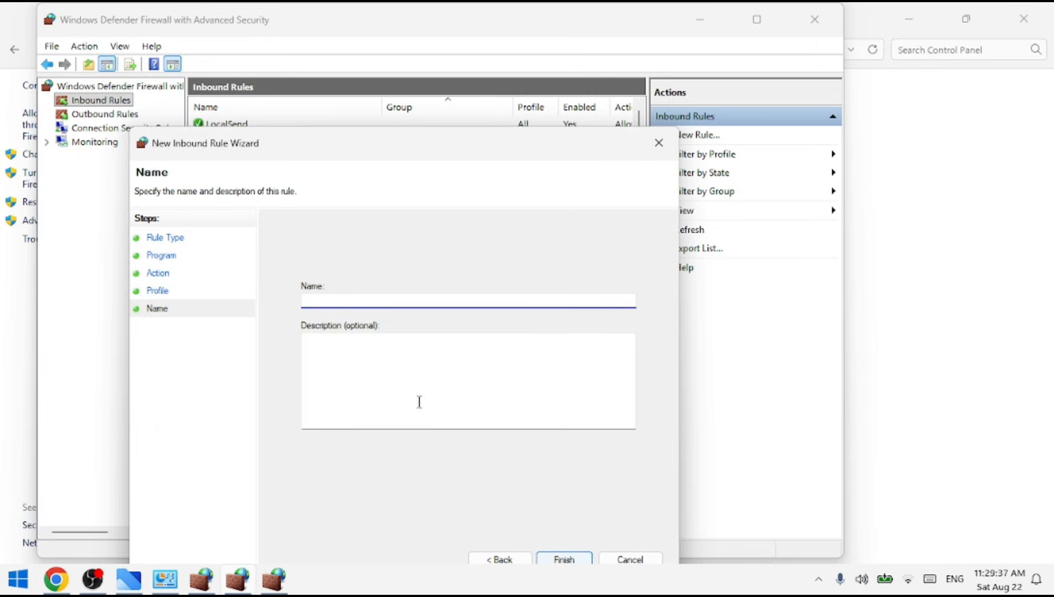
pyautogui.rightClick(345, 301)
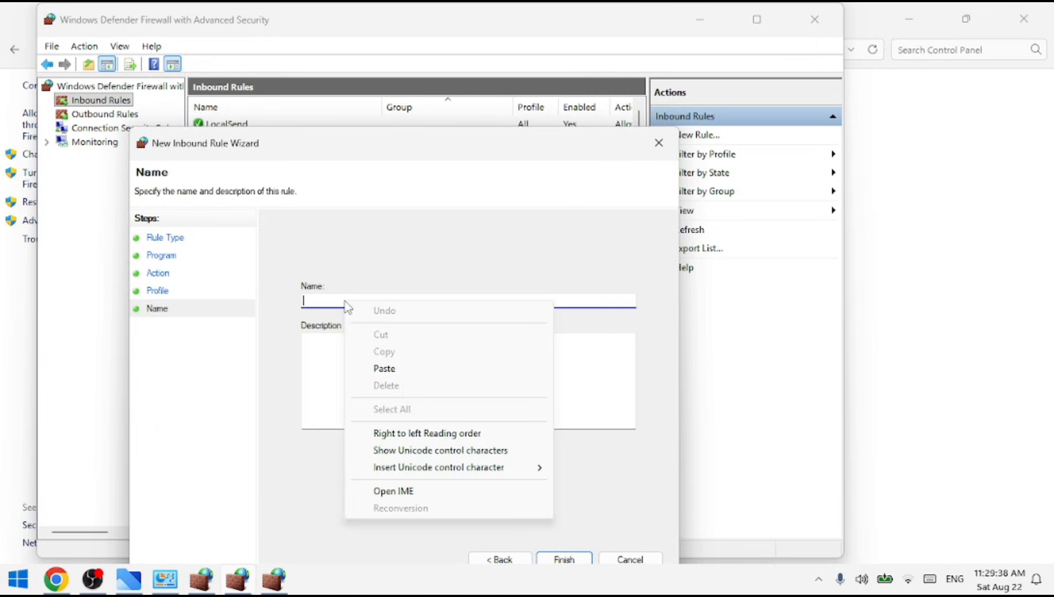
pyautogui.click(384, 369)
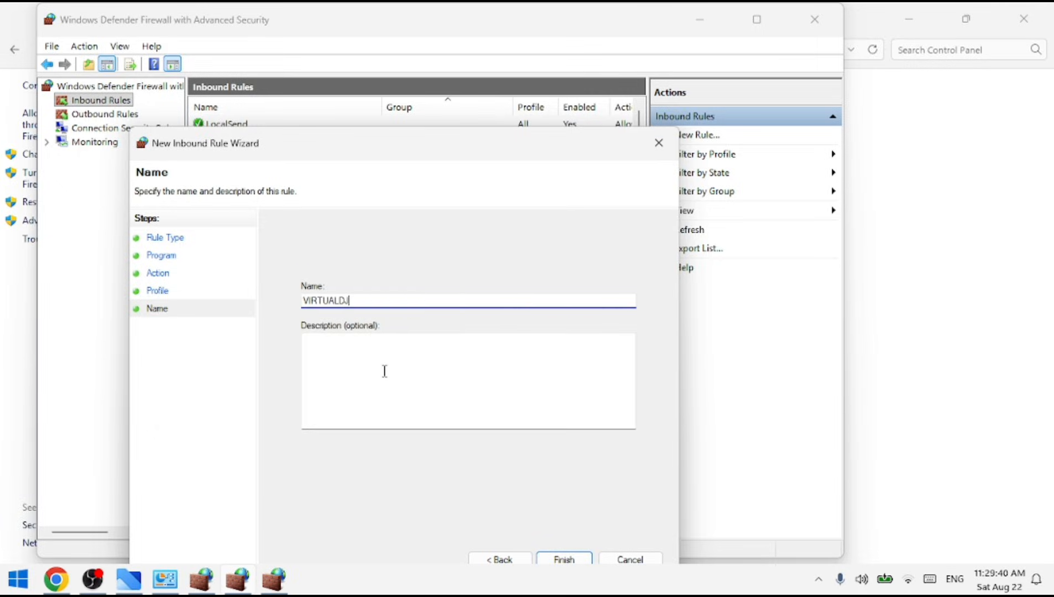
pyautogui.click(566, 560)
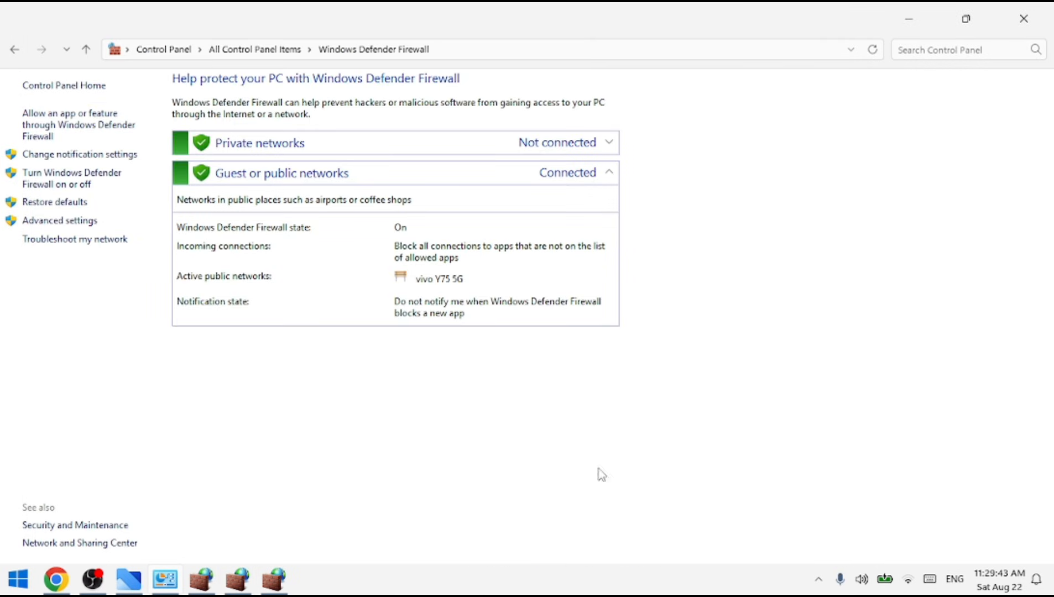
# Close the Control Panel window and all Windows Defender Firewall windows.
pyautogui.click(1024, 21)
pyautogui.click(814, 23)
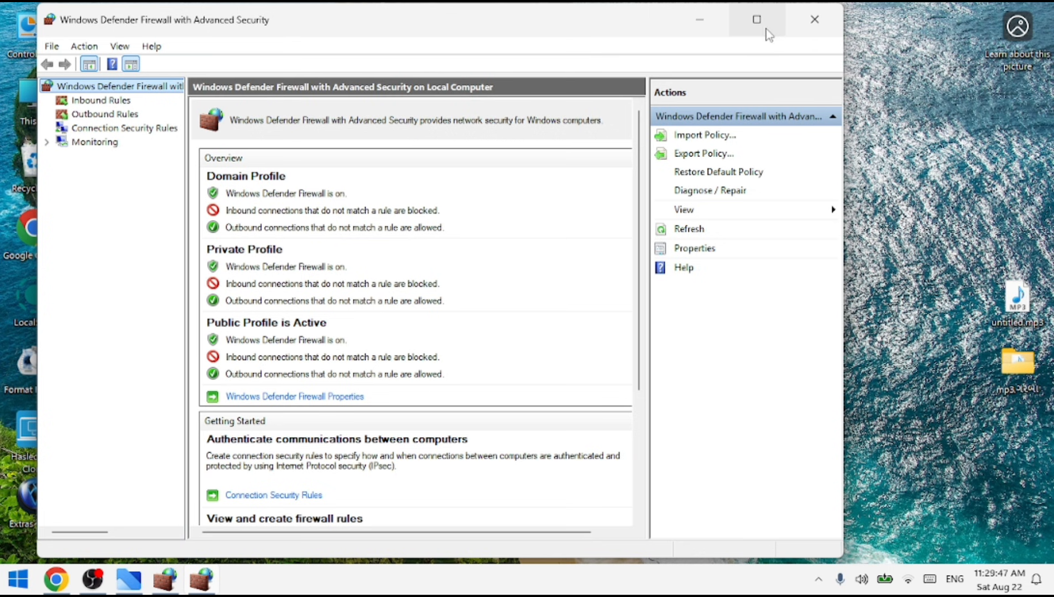
pyautogui.click(795, 26)
pyautogui.click(796, 30)
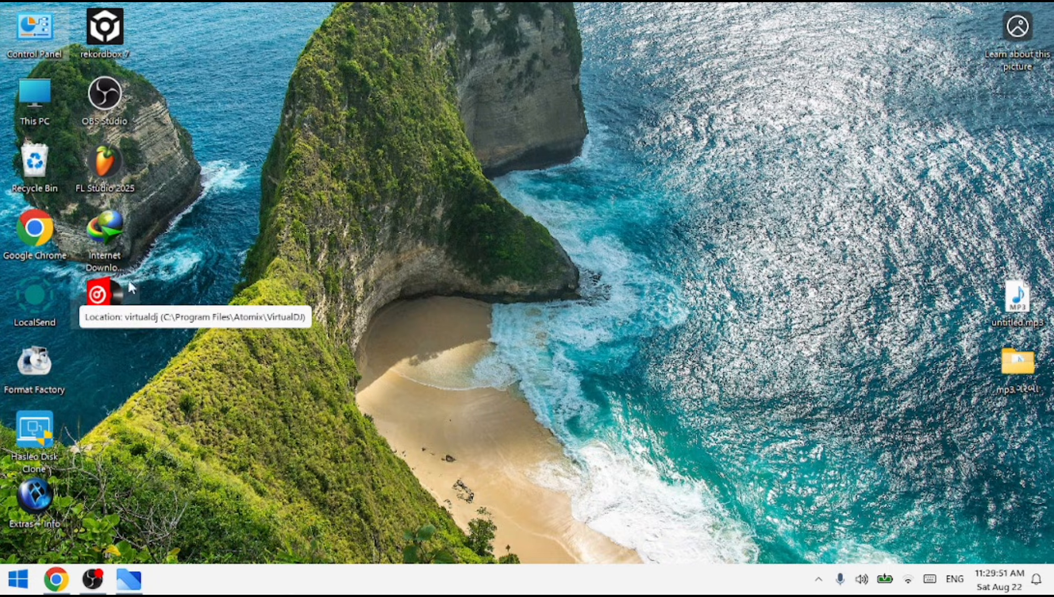
# Open the VirtualDJ shortcut's file location and run VirtualDJ_KeyGen.exe from that folder.
pyautogui.rightClick(97, 304)
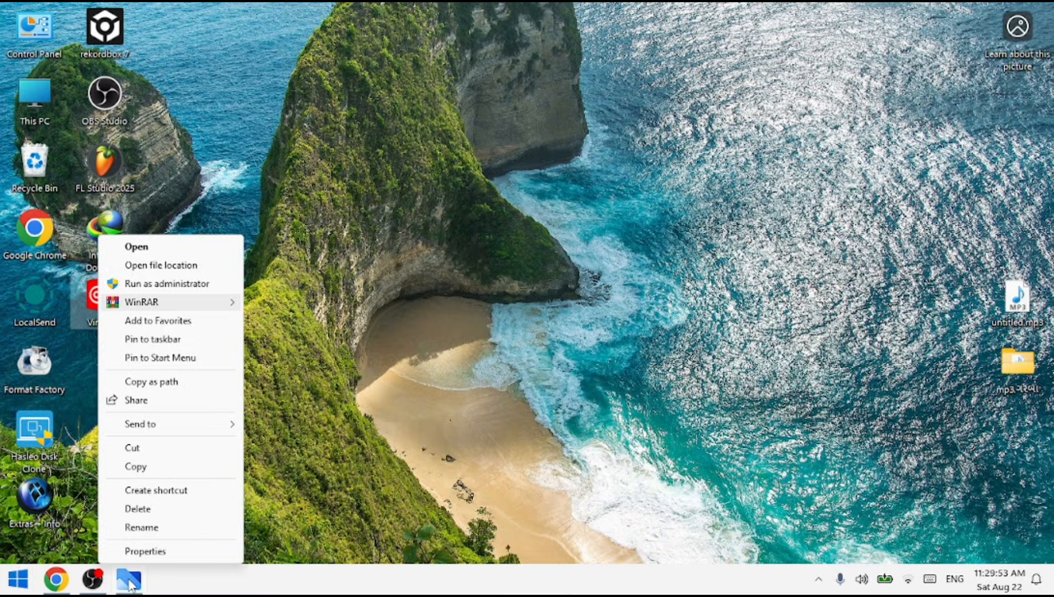
pyautogui.click(148, 268)
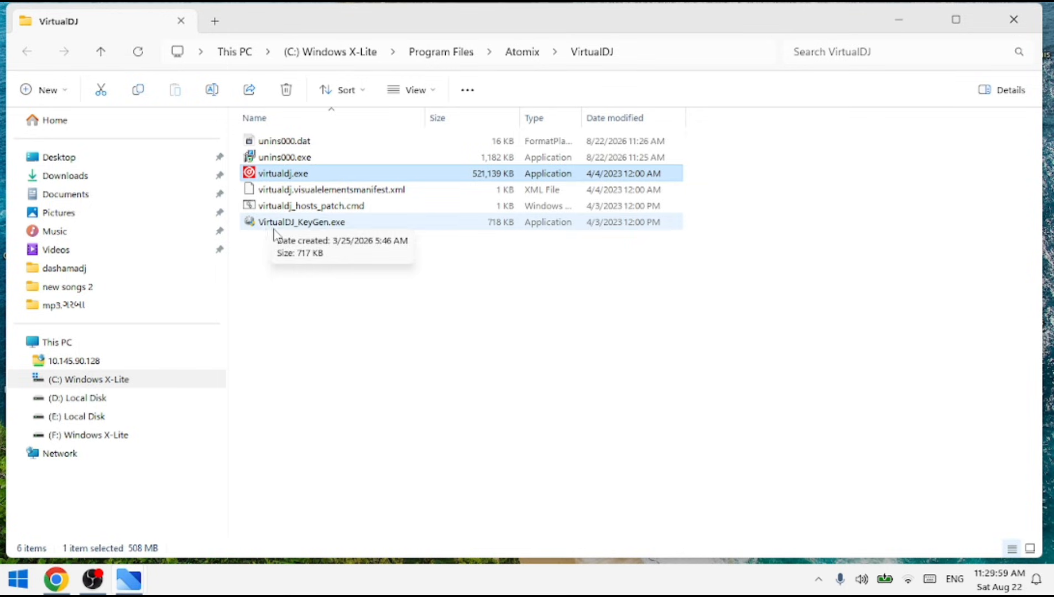
pyautogui.doubleClick(308, 224)
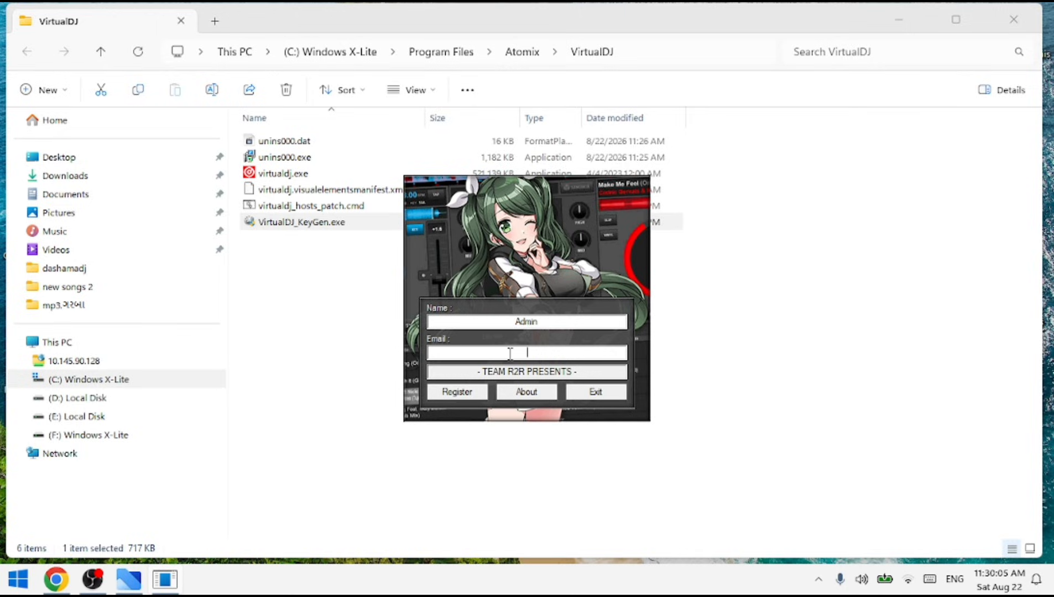
# Paste VIRTUALDJ as the email, register the license, and close the KeyGen and the folder window.
pyautogui.rightClick(510, 354)
pyautogui.click(546, 205)
pyautogui.click(453, 394)
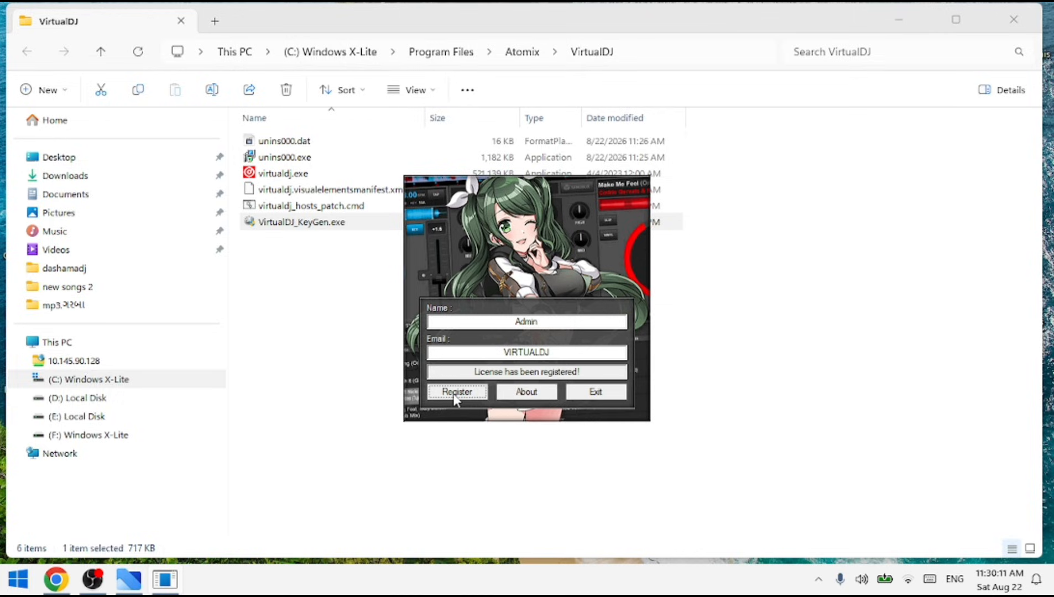
pyautogui.click(602, 394)
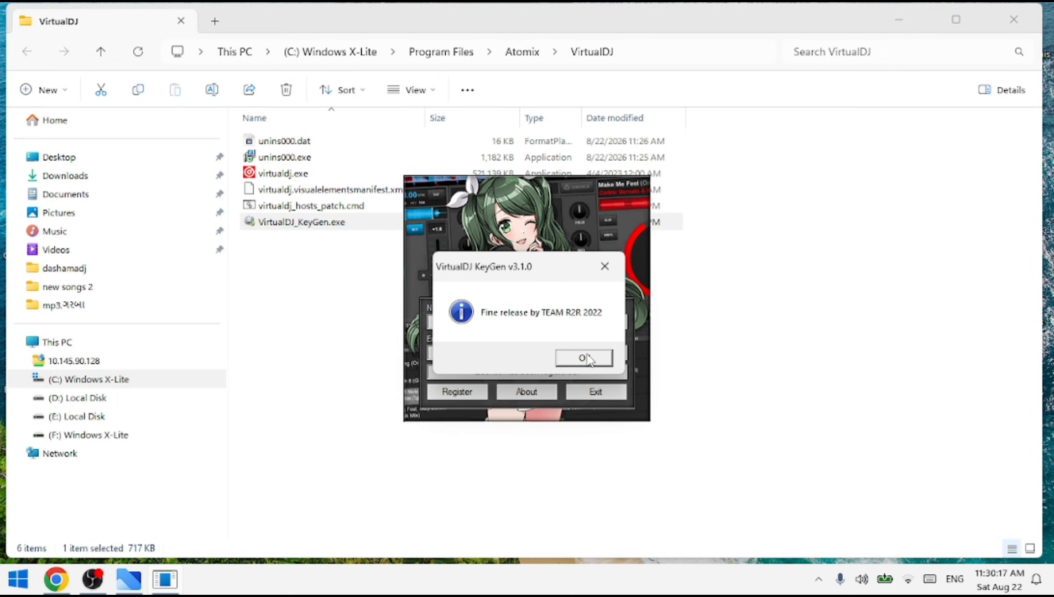
pyautogui.click(587, 359)
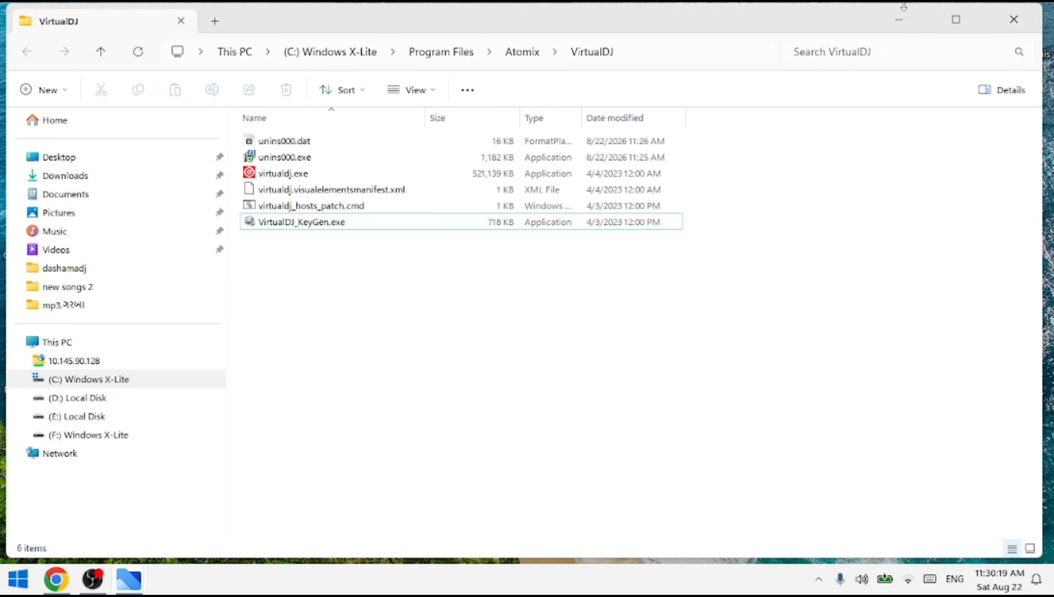
pyautogui.click(1018, 28)
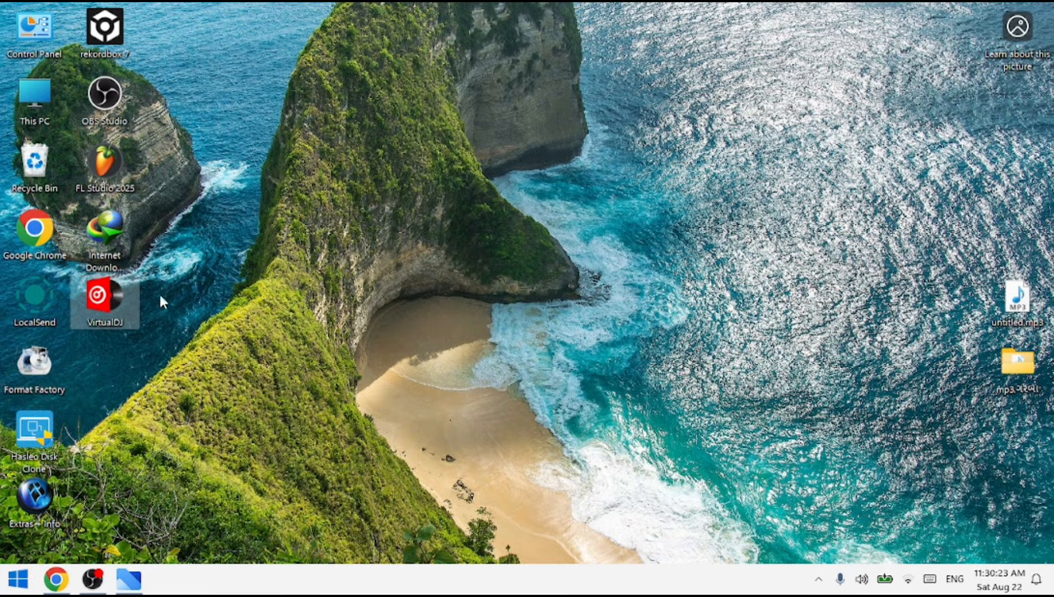
# Launch VirtualDJ from the desktop and go through its settings pages from Audio to Licenses.
pyautogui.doubleClick(118, 312)
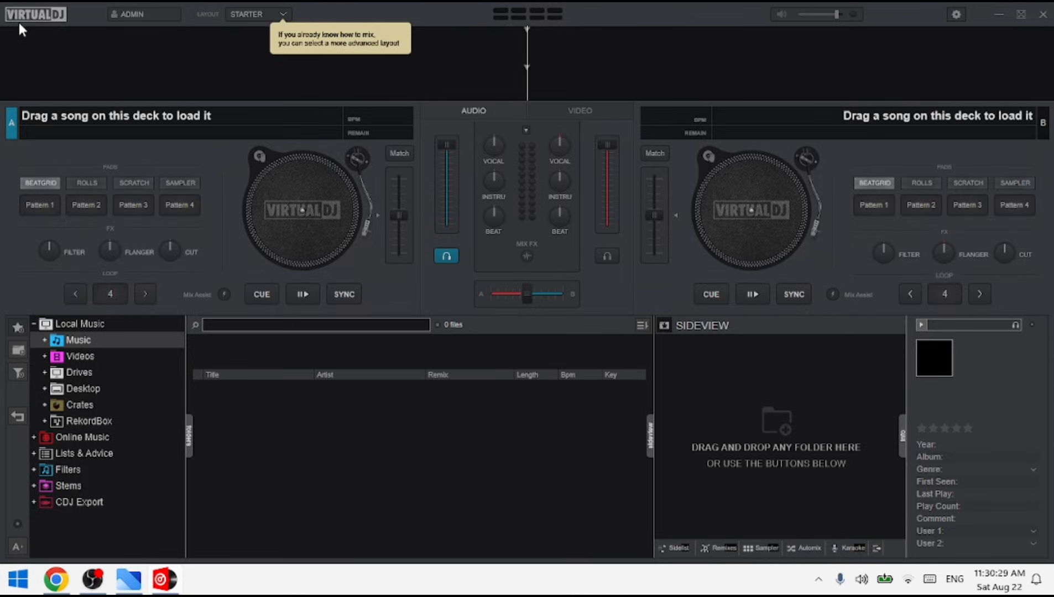
pyautogui.click(956, 14)
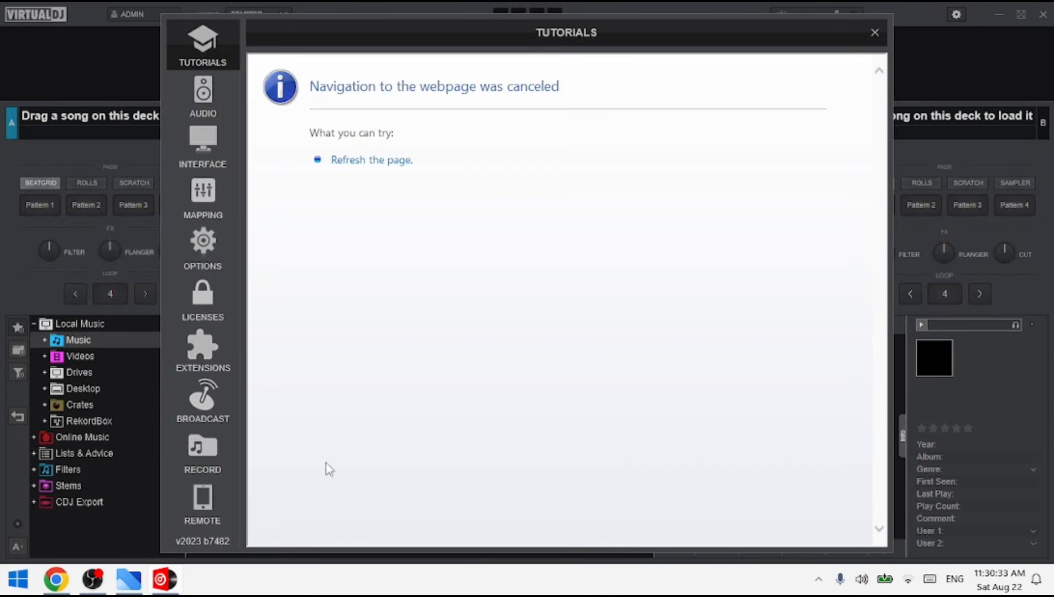
pyautogui.click(204, 90)
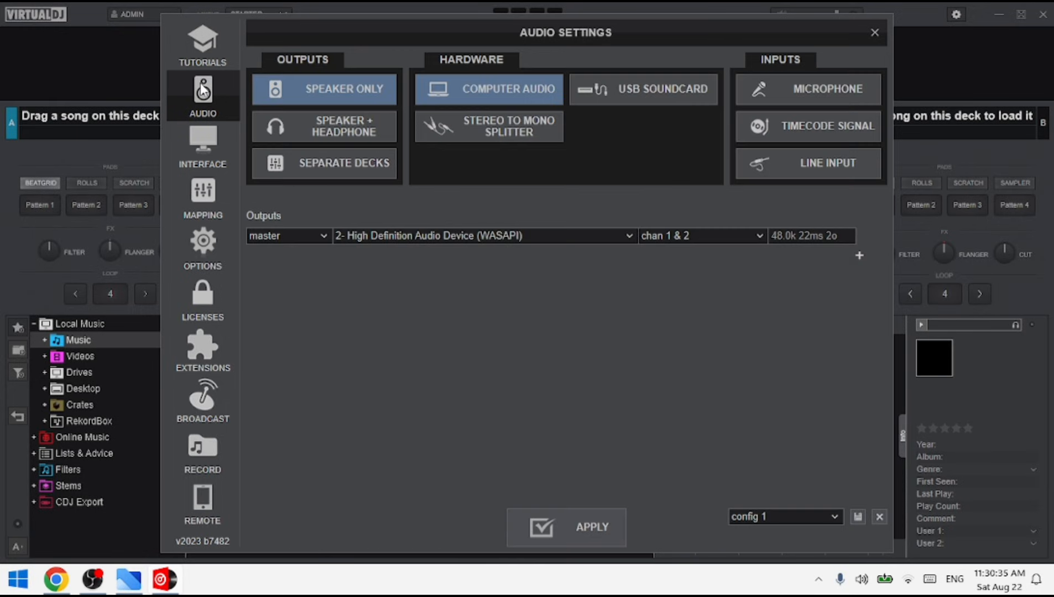
pyautogui.click(210, 156)
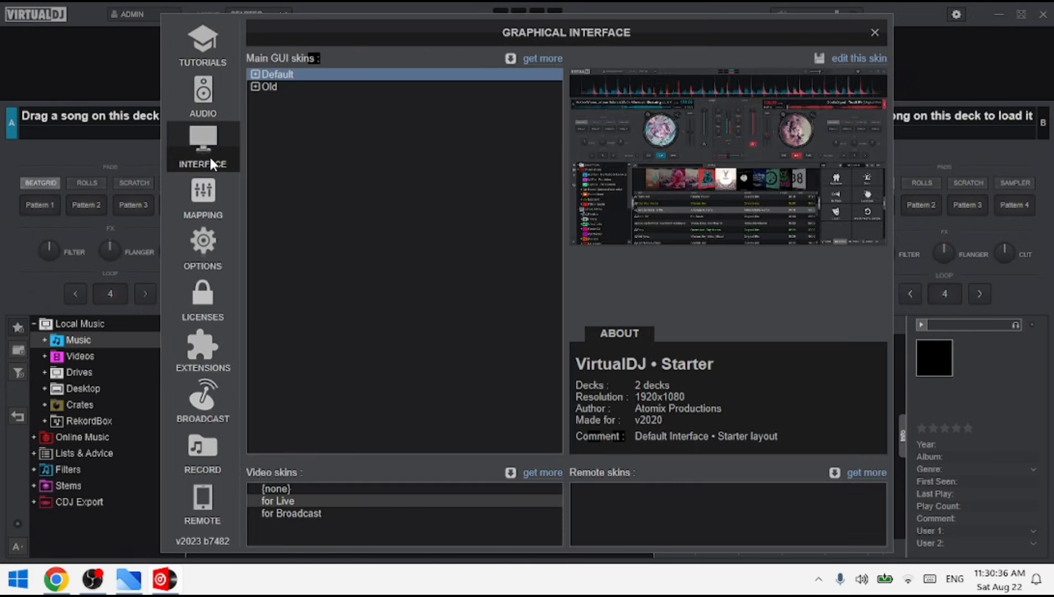
pyautogui.click(214, 191)
pyautogui.click(203, 249)
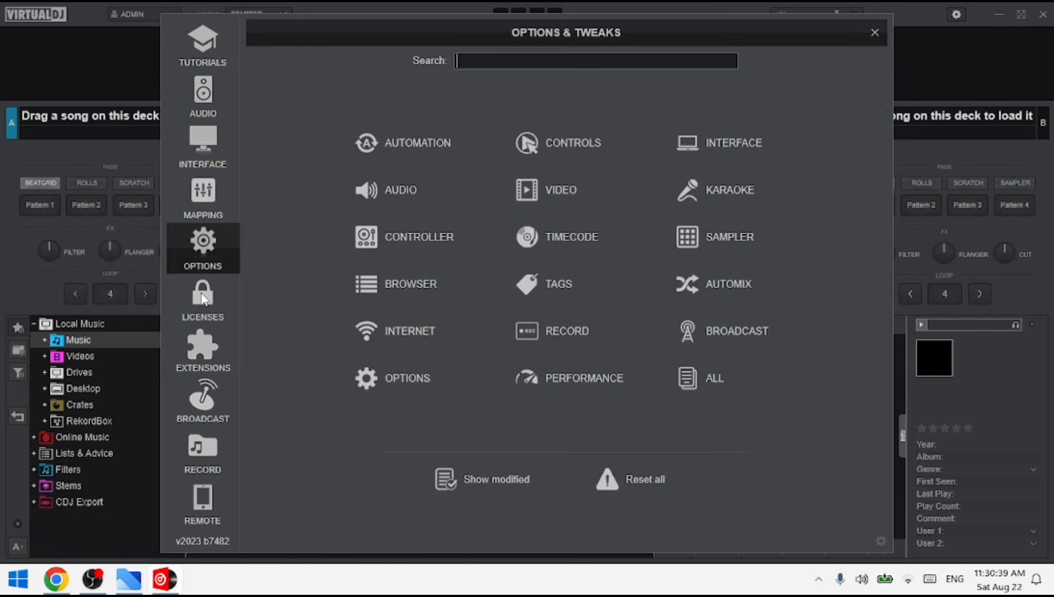
pyautogui.click(203, 298)
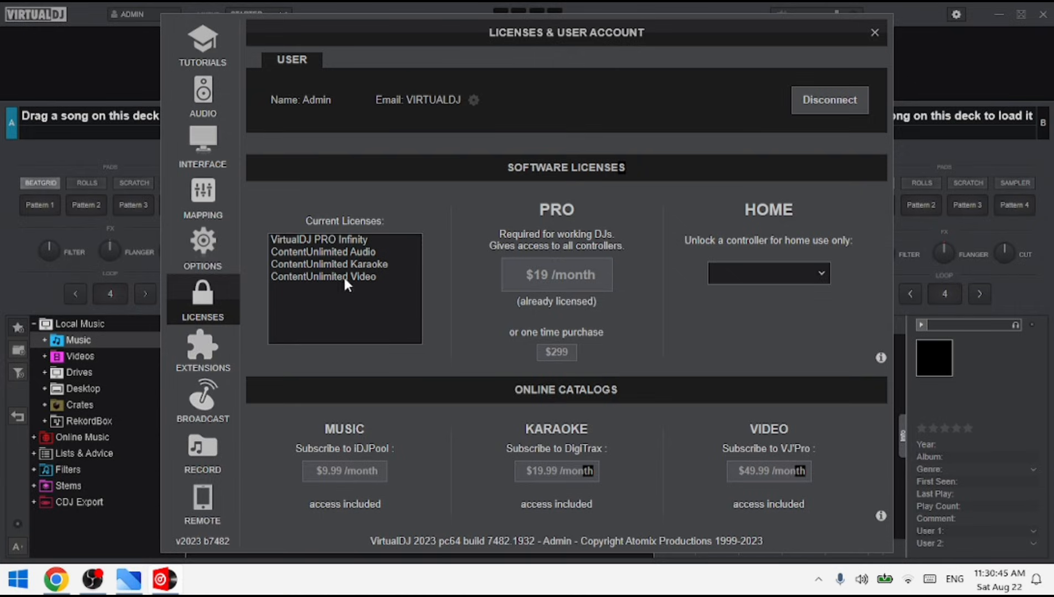
# Browse the list of controllers for home use on the Licenses page and close the settings.
pyautogui.click(822, 275)
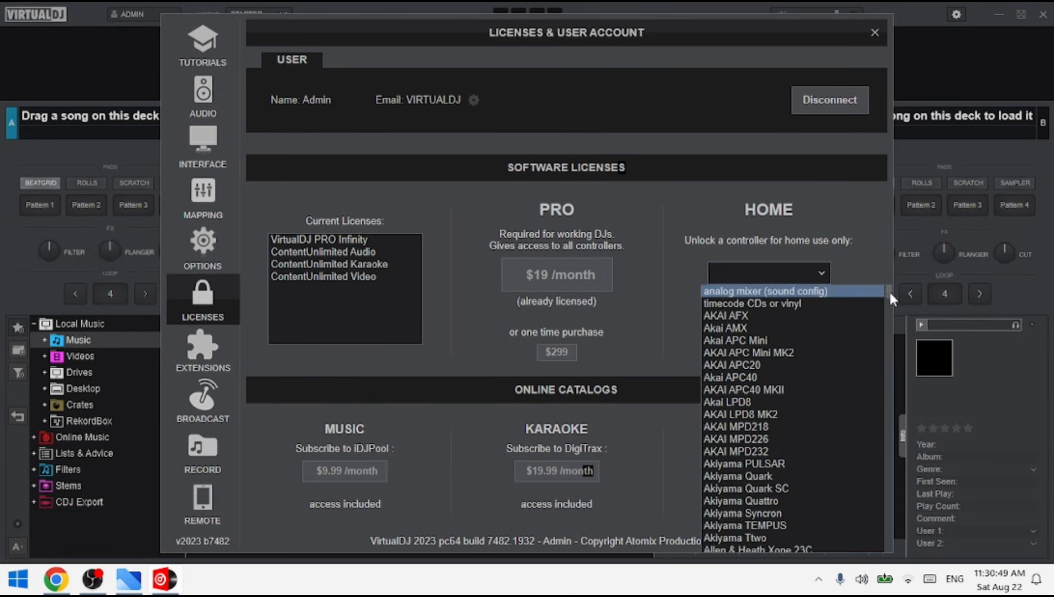
pyautogui.moveTo(889, 290)
pyautogui.mouseDown()
pyautogui.moveTo(894, 498)
pyautogui.moveTo(873, 296)
pyautogui.mouseUp()
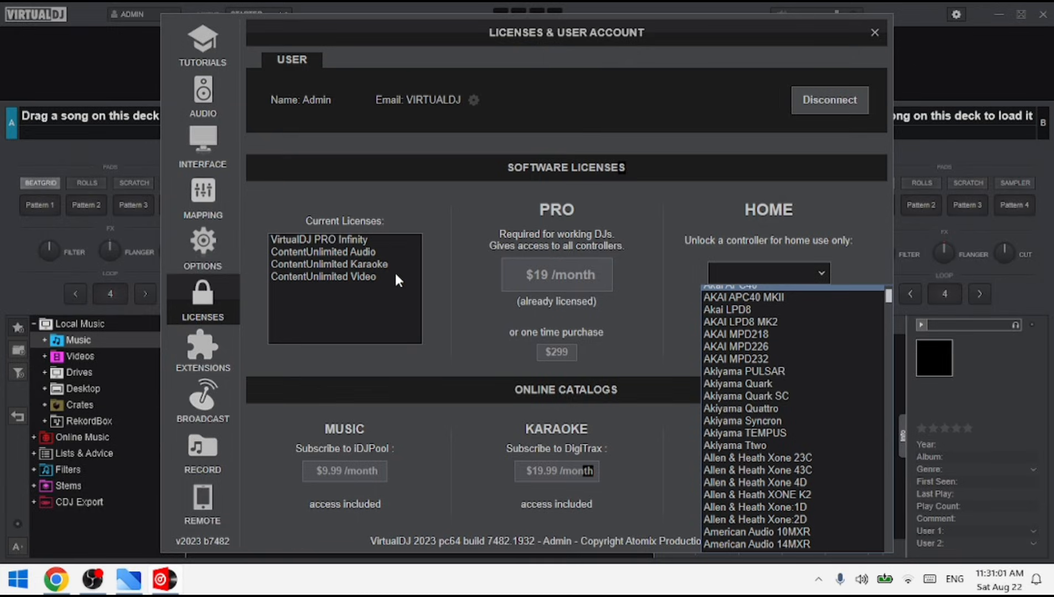
pyautogui.click(880, 31)
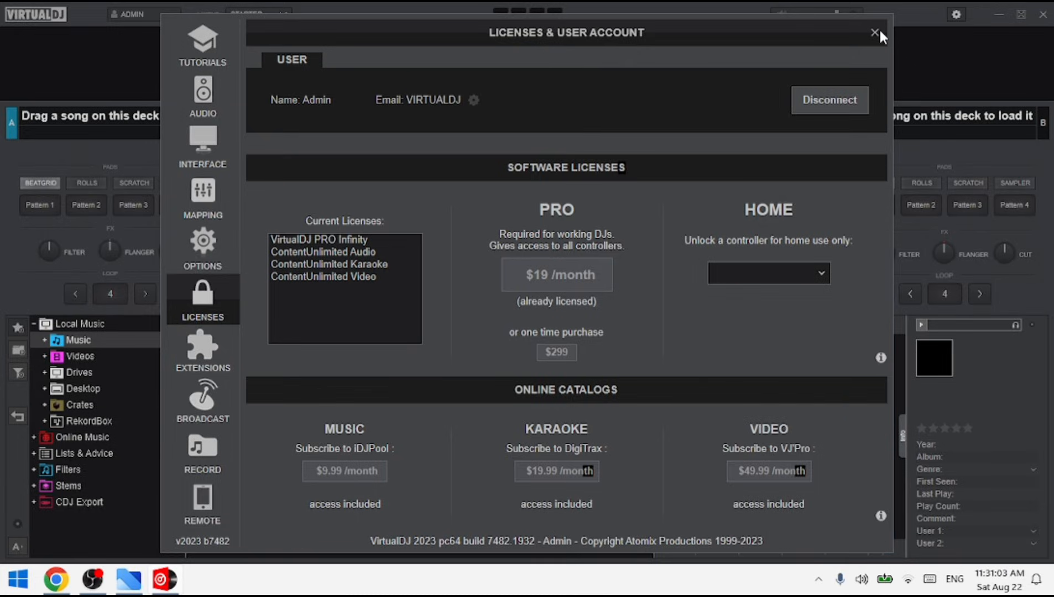
pyautogui.click(879, 32)
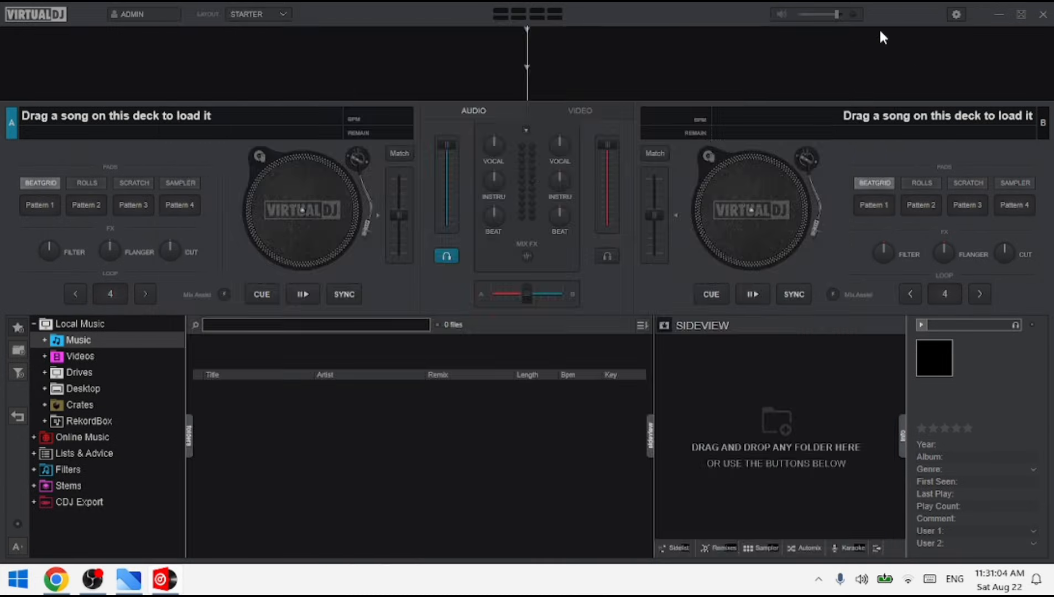
# Try the Essentials layout and change the interface layout to Pro.
pyautogui.click(281, 14)
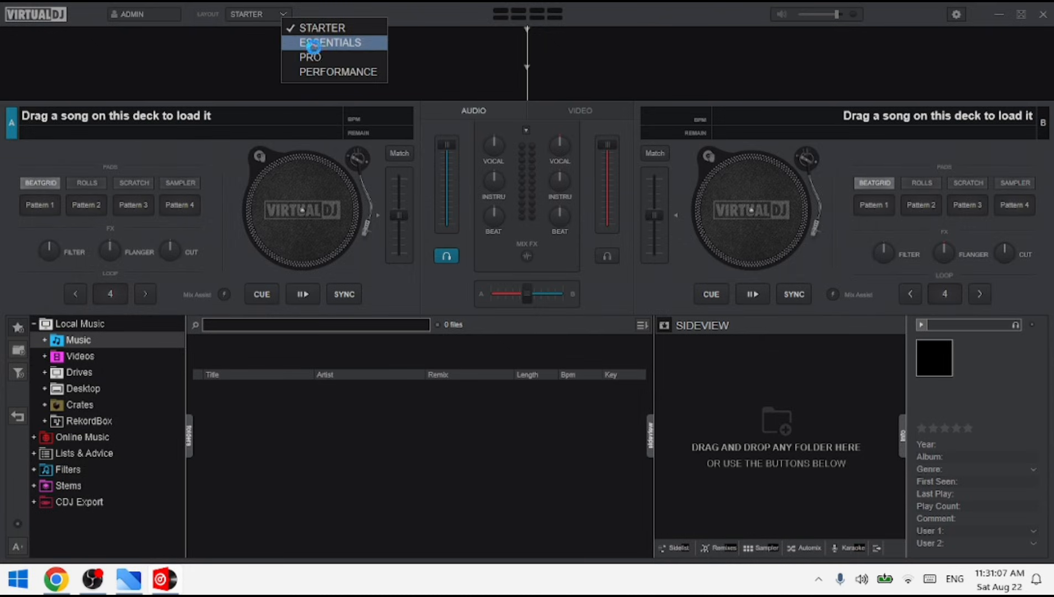
pyautogui.click(313, 44)
pyautogui.click(284, 14)
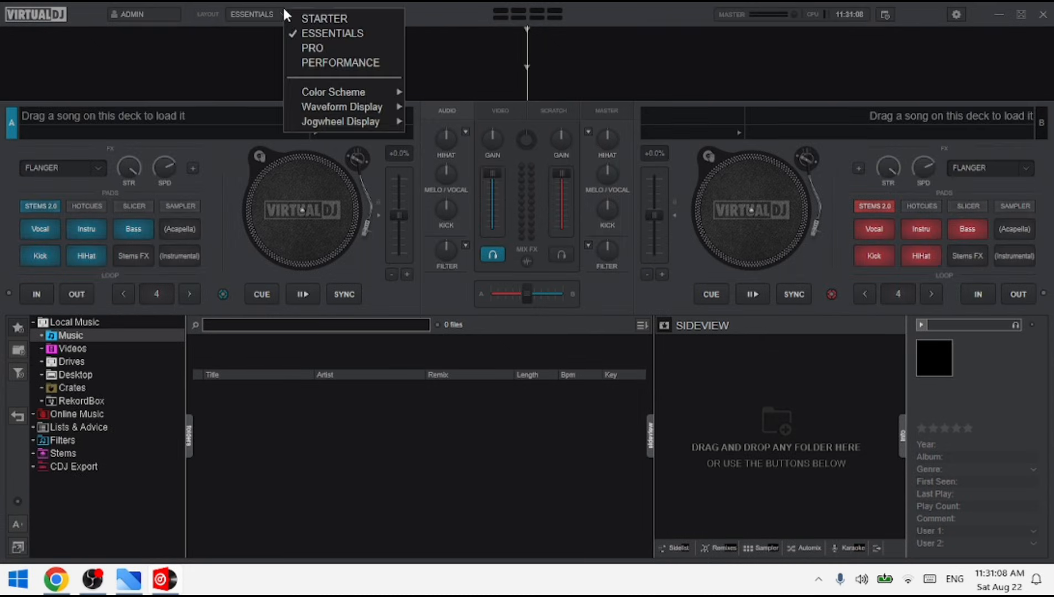
pyautogui.click(315, 46)
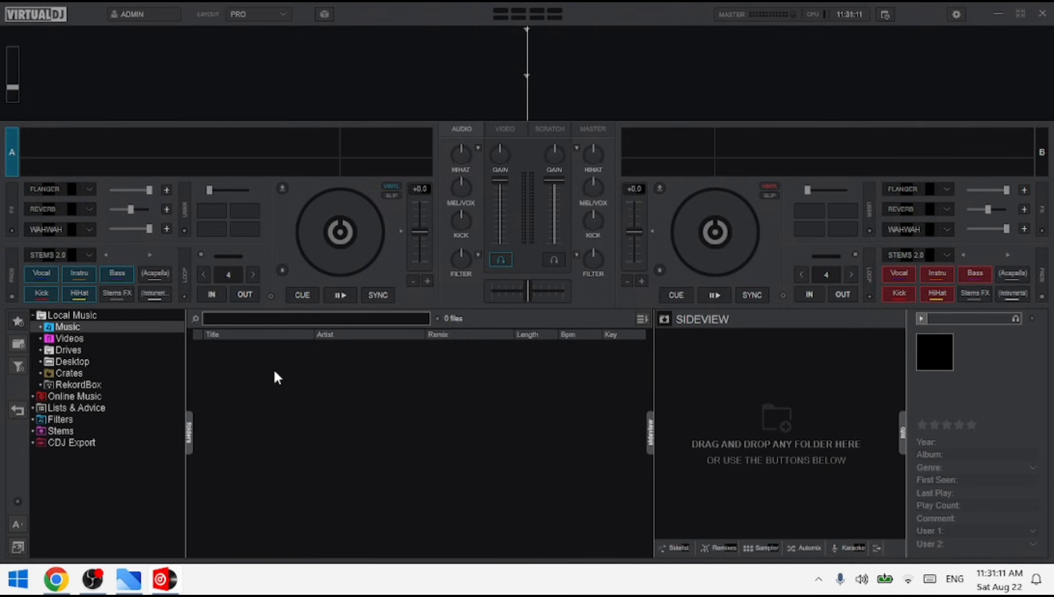